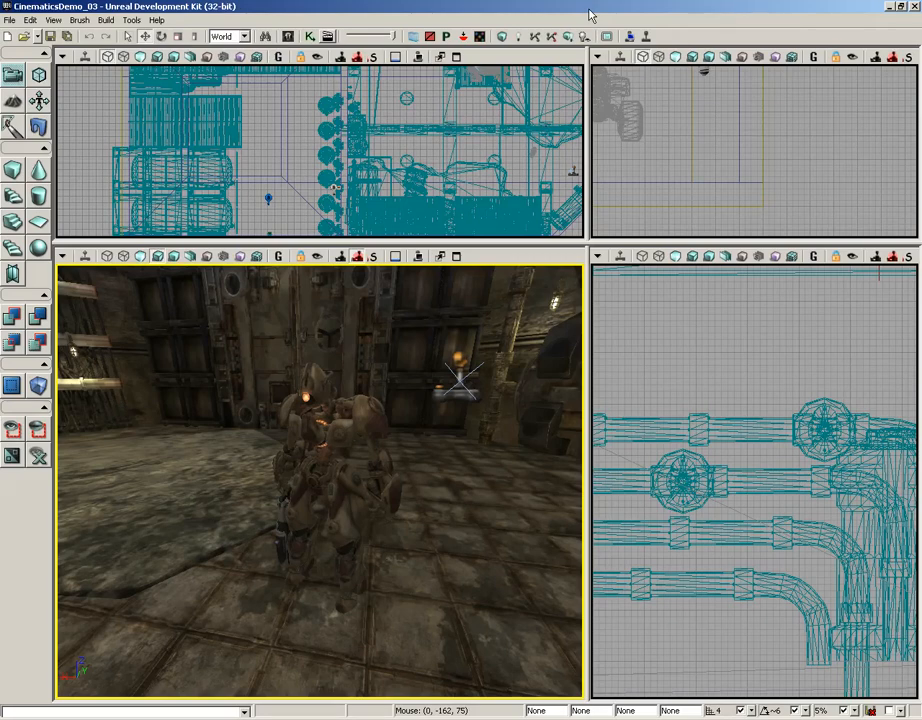
Select the robot skeletal mesh, open the Kismet sequence's Matinee node for editing, and arrange its editor beside the level view.
click(343, 414)
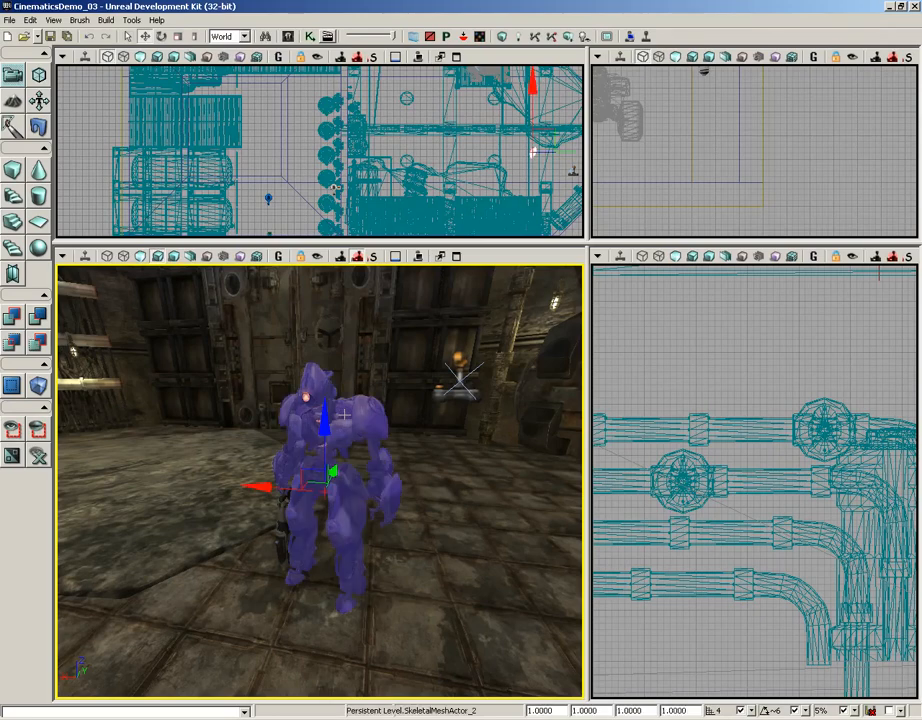
click(311, 37)
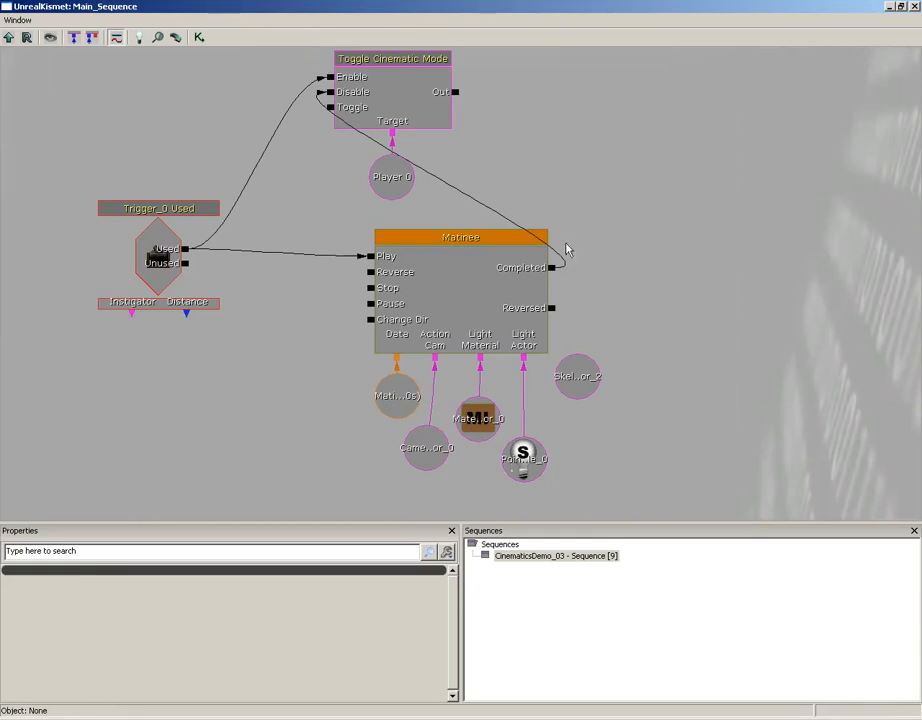
click(462, 291)
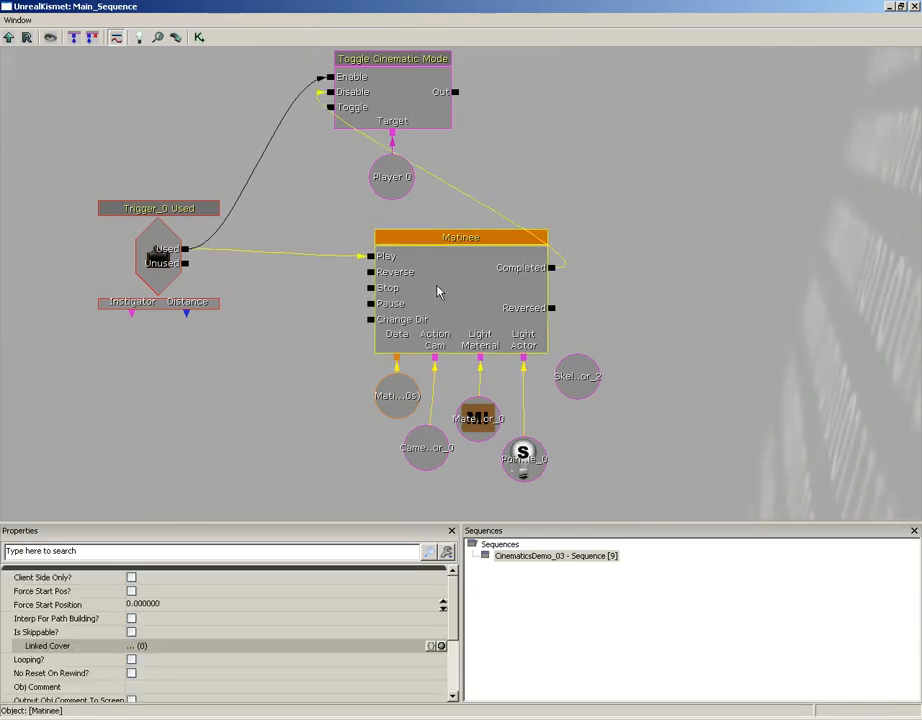
right_click(437, 291)
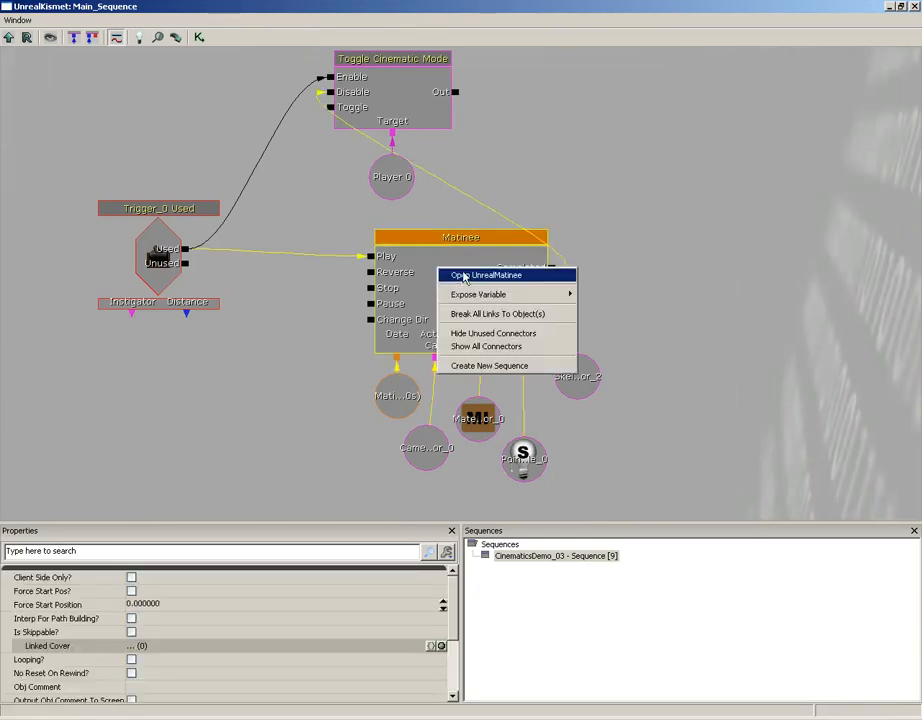
click(466, 275)
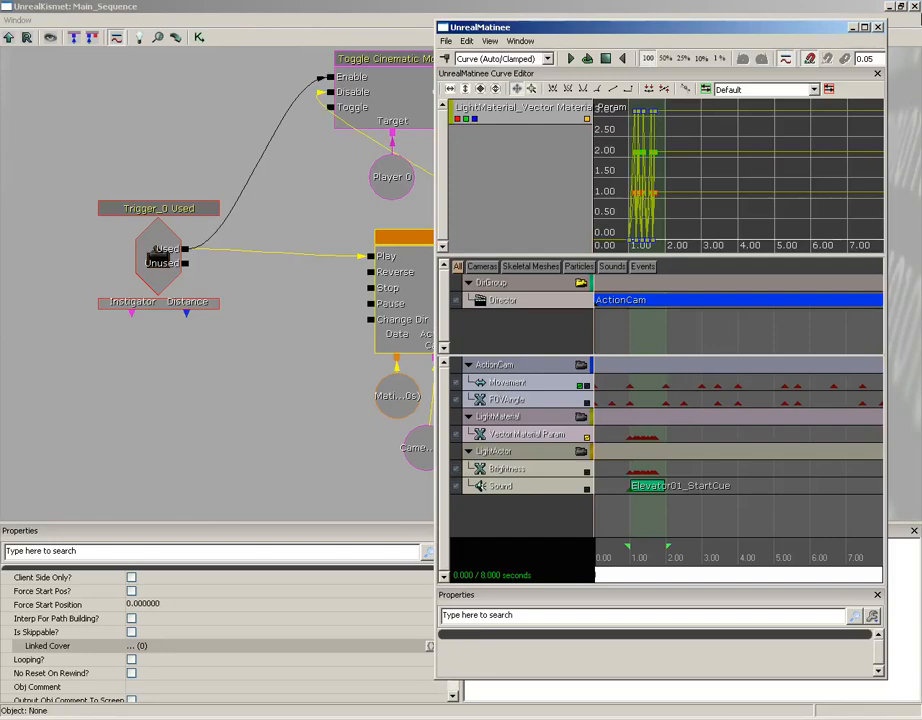
click(914, 7)
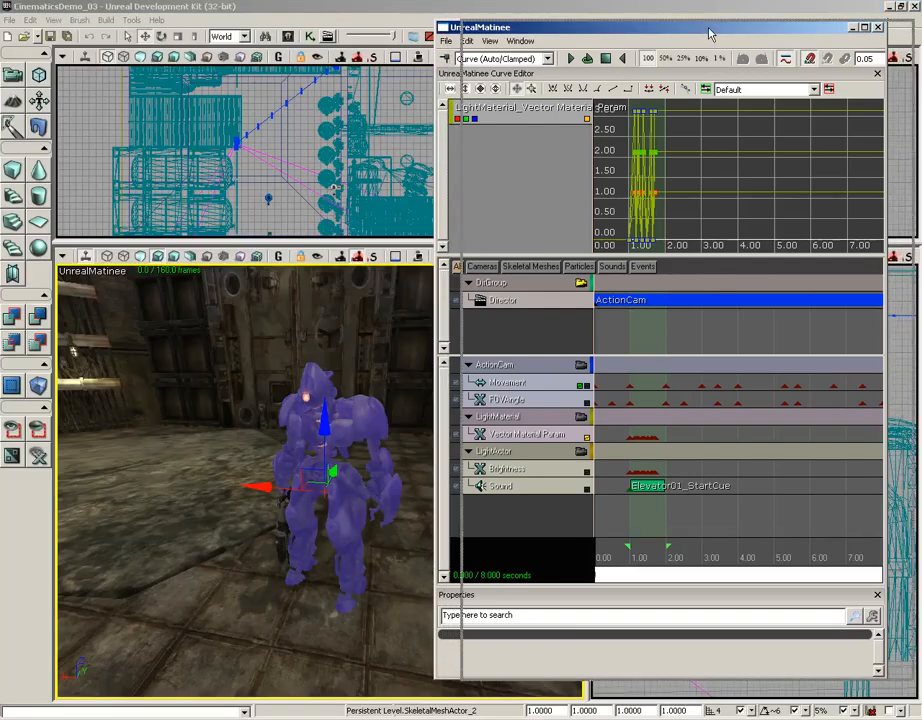
drag(709, 34, 709, 34)
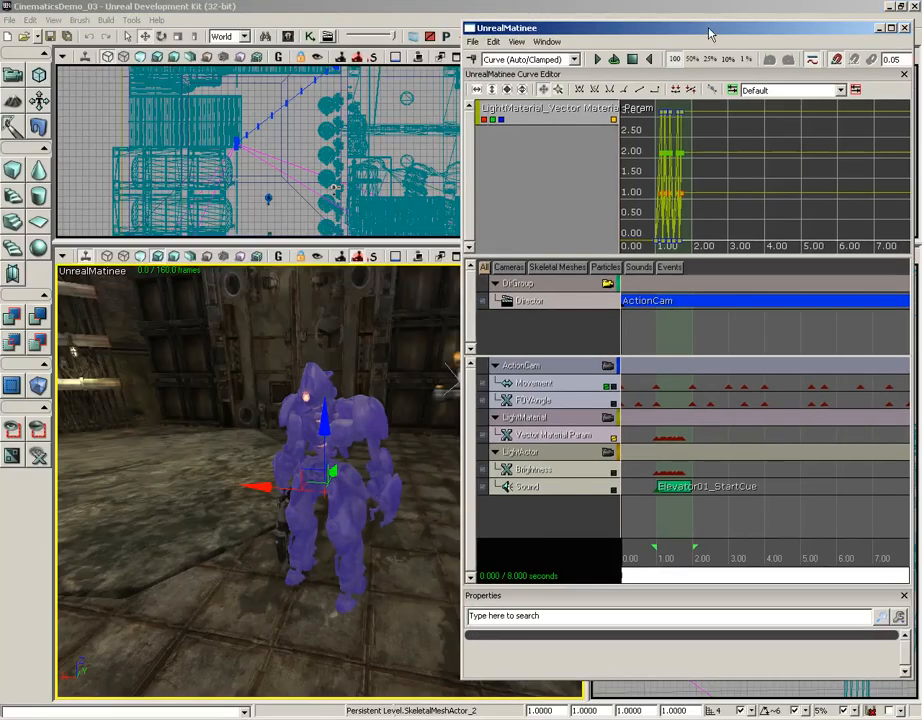
With the robot skeletal mesh selected in the level, add a new empty group named EnemyRobot to the Matinee.
click(356, 425)
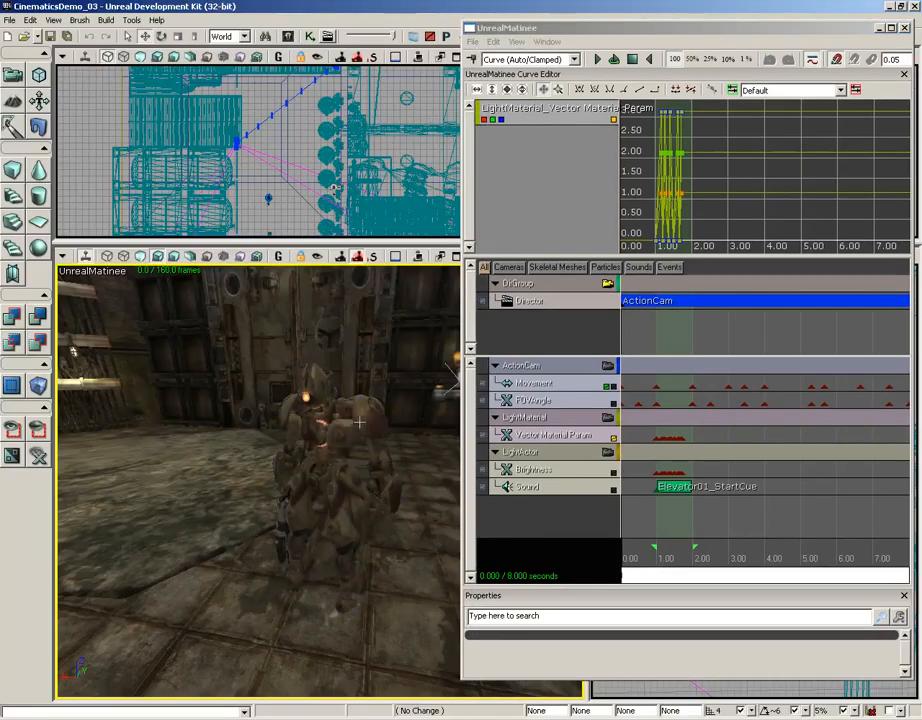
right_click(503, 509)
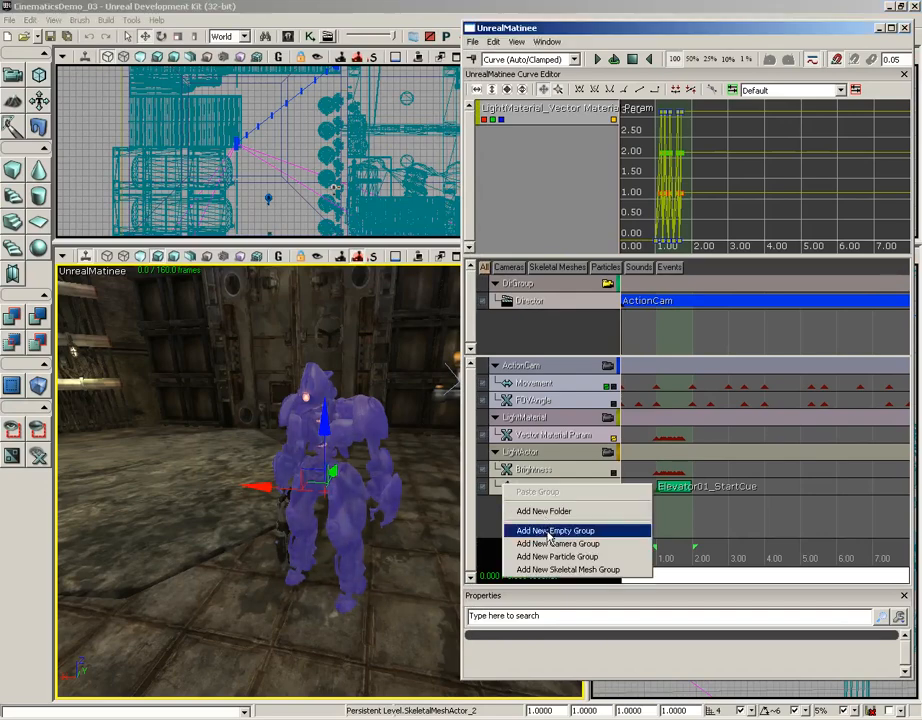
click(600, 531)
text(EnemyRobot)
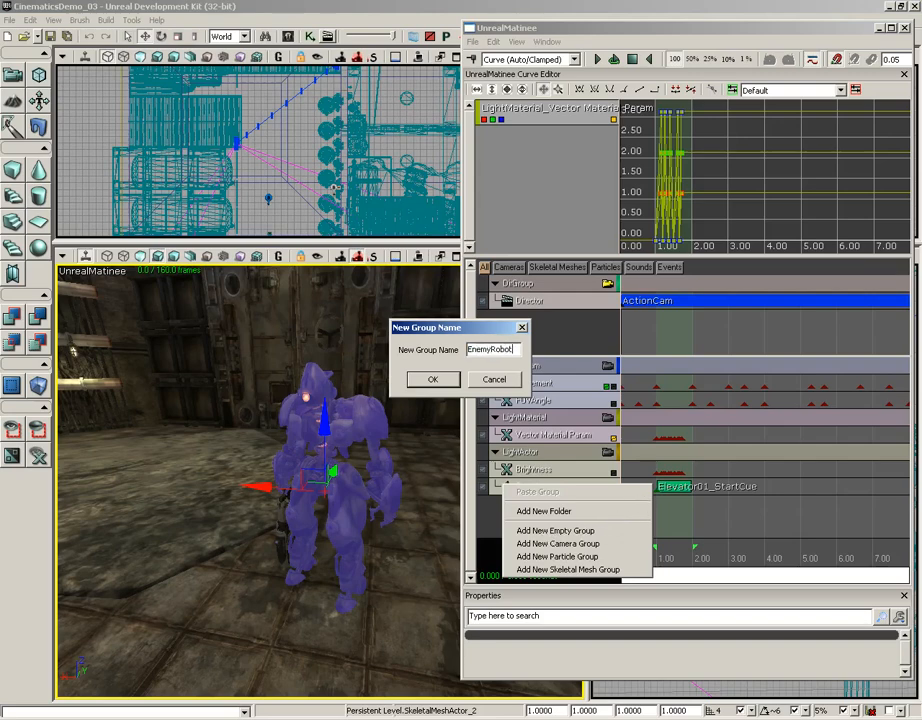
key(Return)
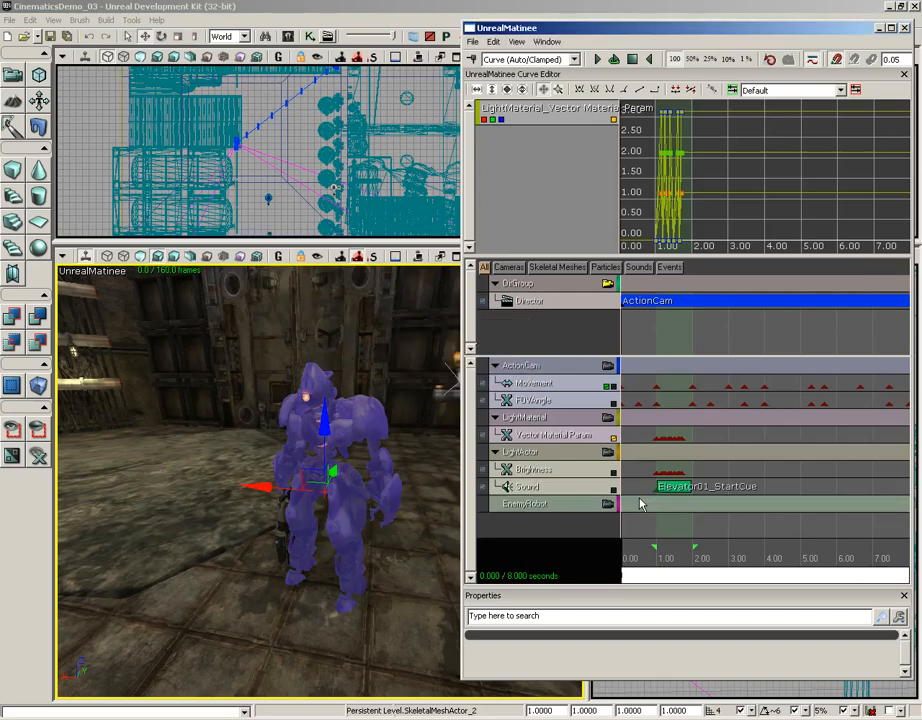
Add one entry to the EnemyRobot group's Group Anim Sets and assign the K_AnimHuman_BaseMale animation set to it.
click(560, 506)
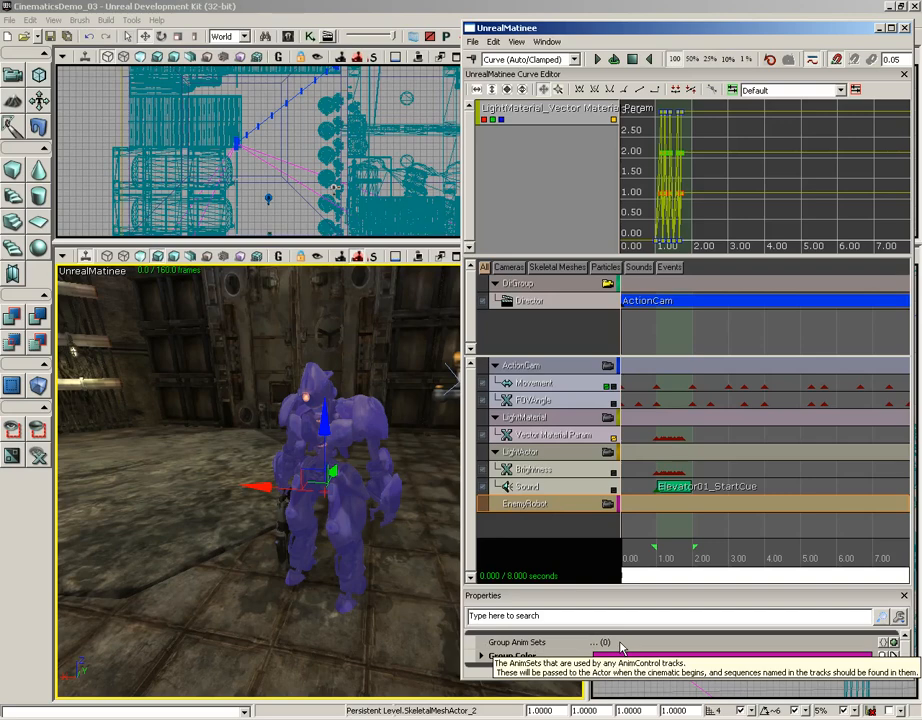
click(894, 645)
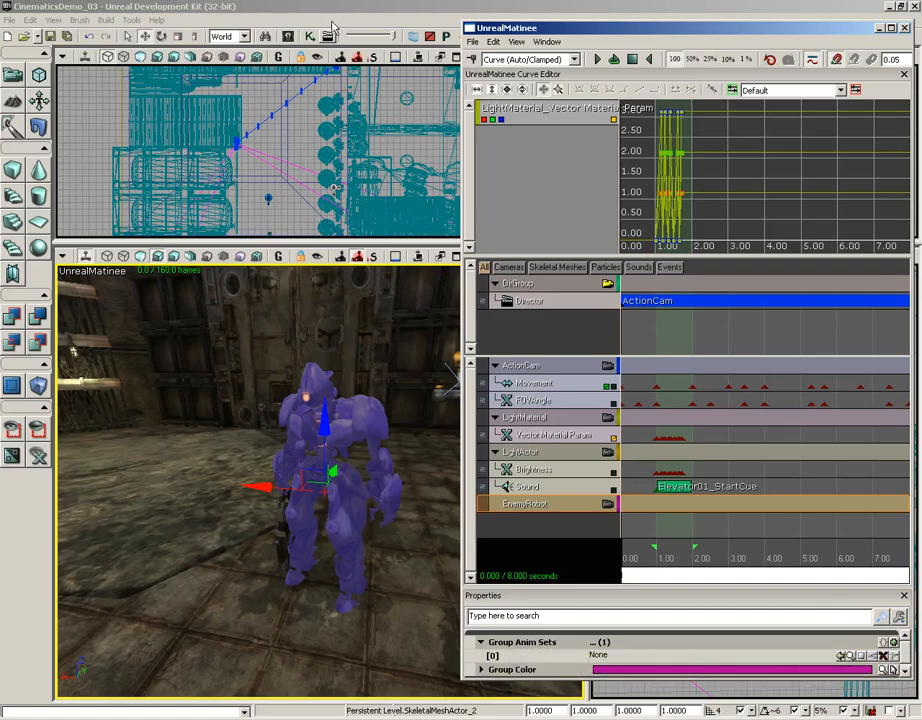
click(328, 35)
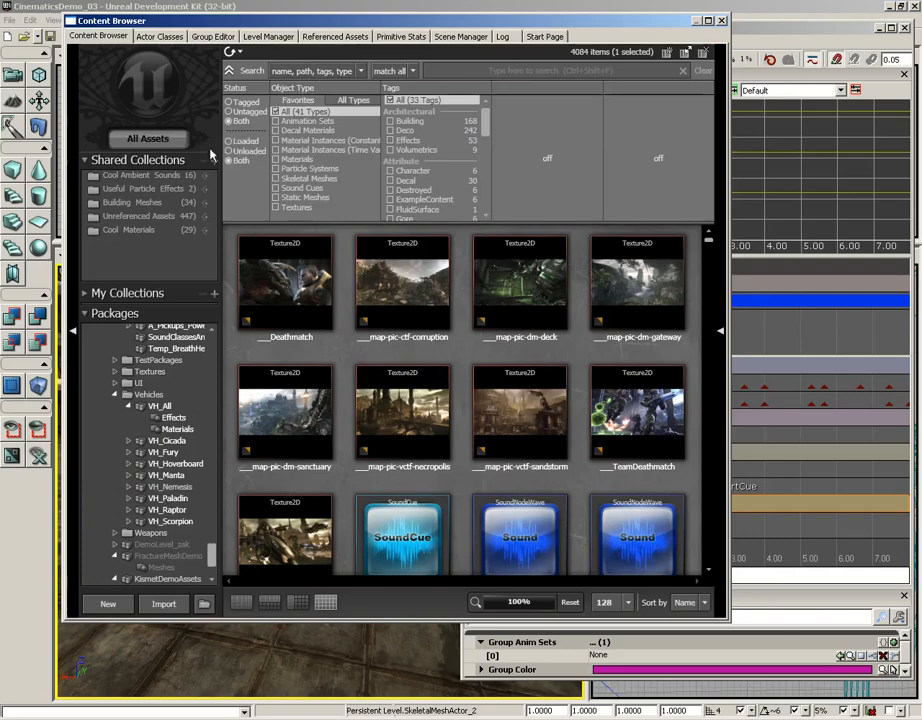
click(316, 121)
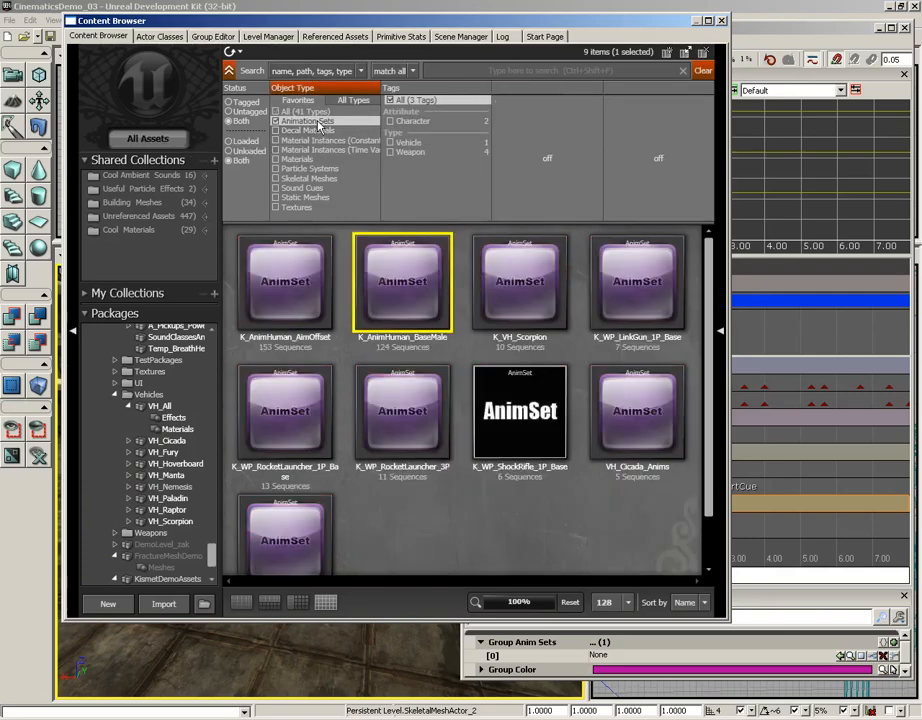
mouse_move(405, 296)
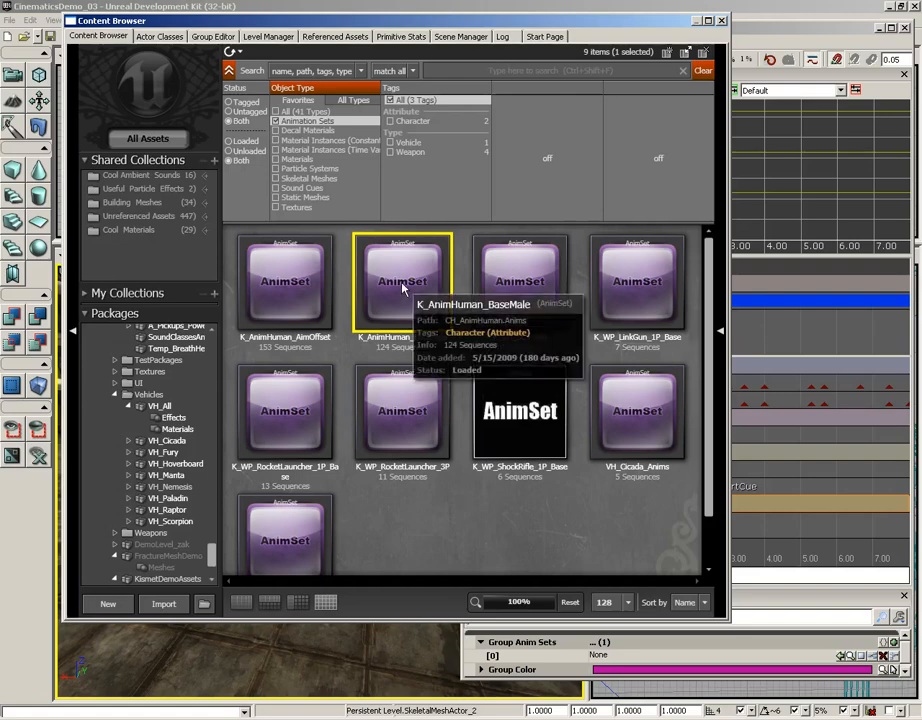
mouse_move(511, 390)
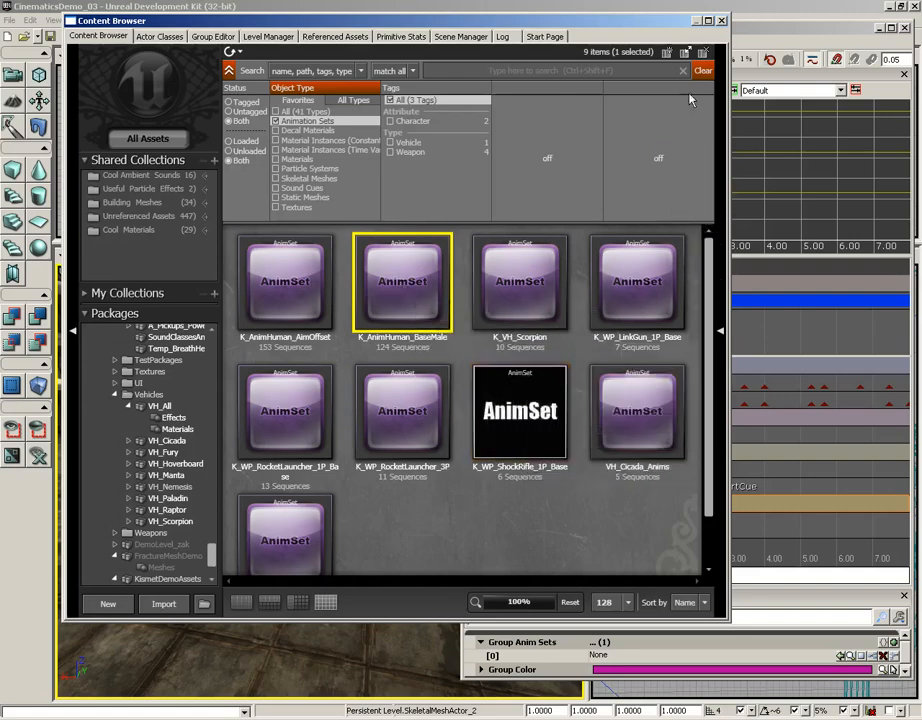
click(724, 21)
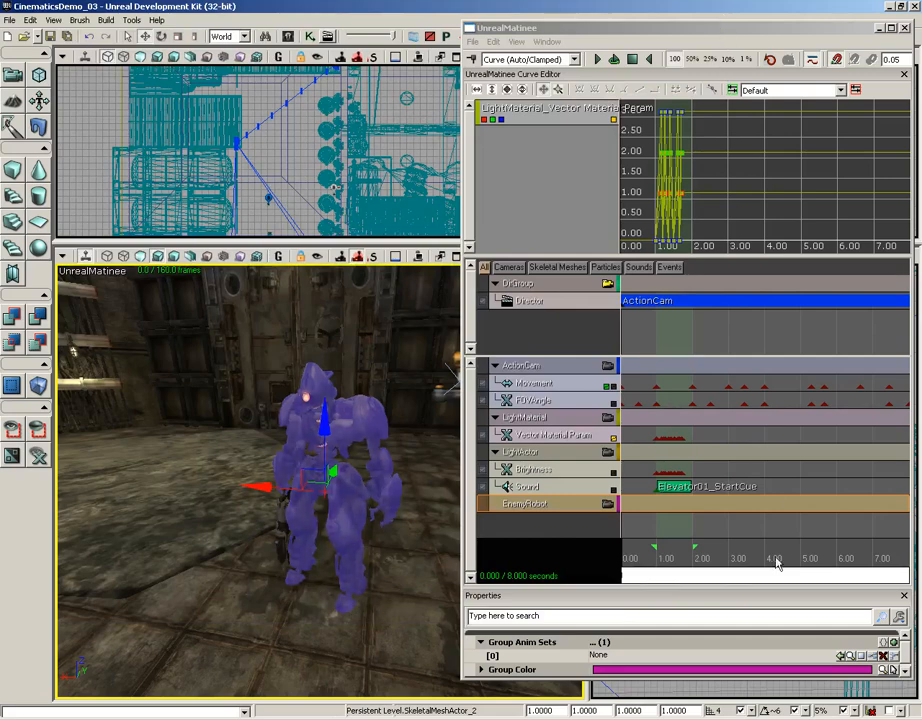
click(842, 658)
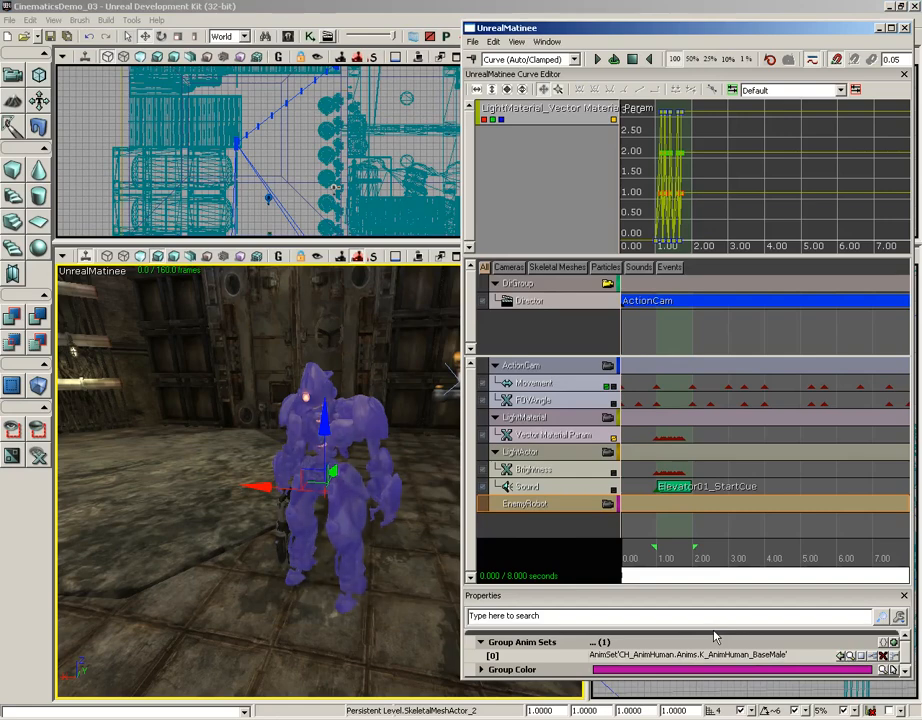
Add an Anim Control track to the EnemyRobot group and scrub the Matinee timeline to about 4 seconds.
right_click(529, 507)
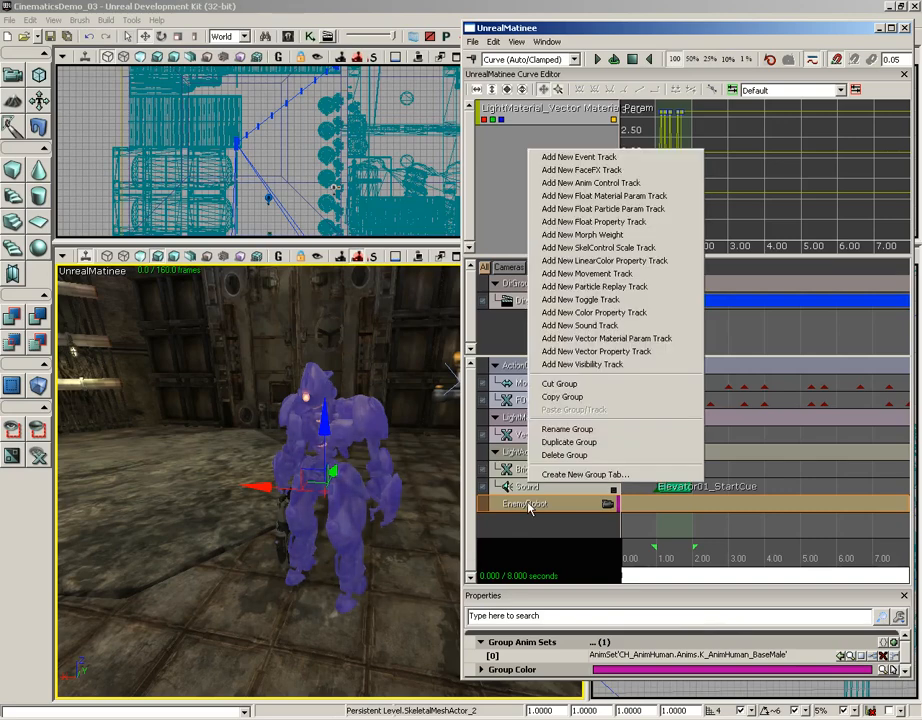
click(662, 187)
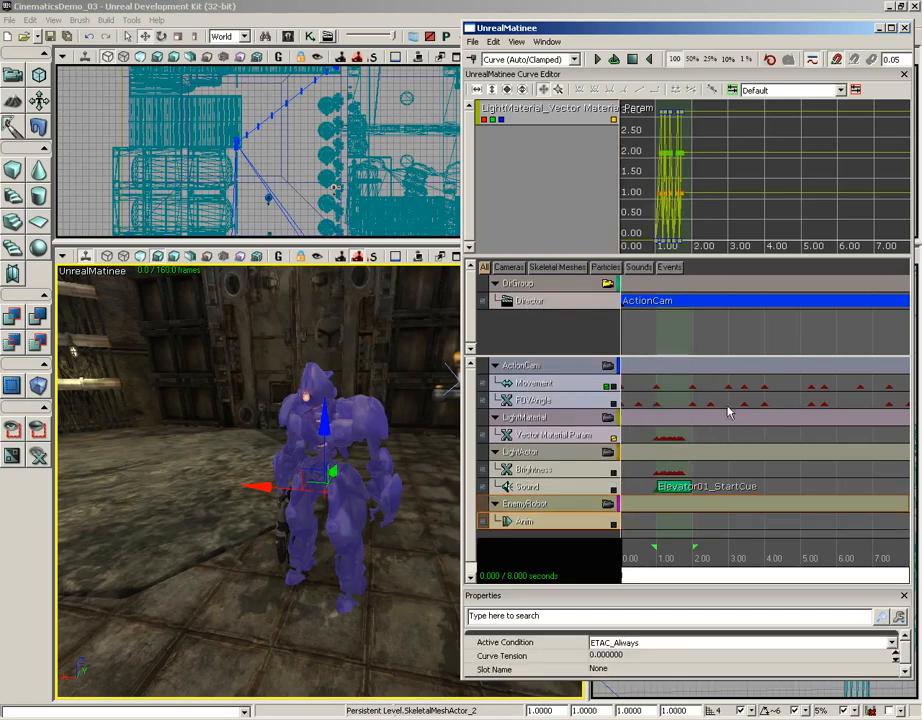
drag(716, 30, 671, 0)
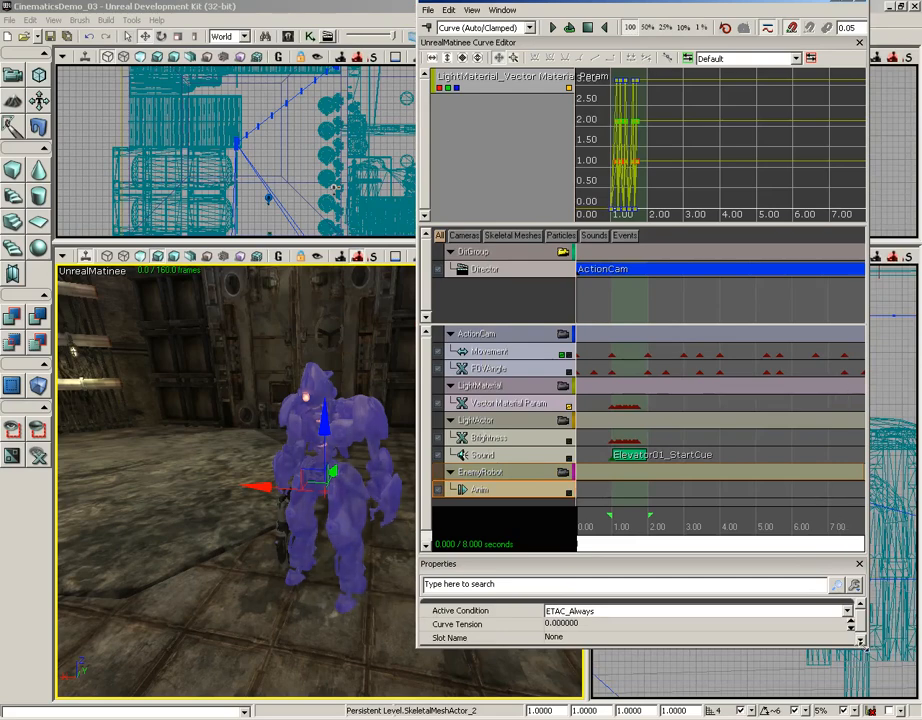
drag(866, 648, 873, 680)
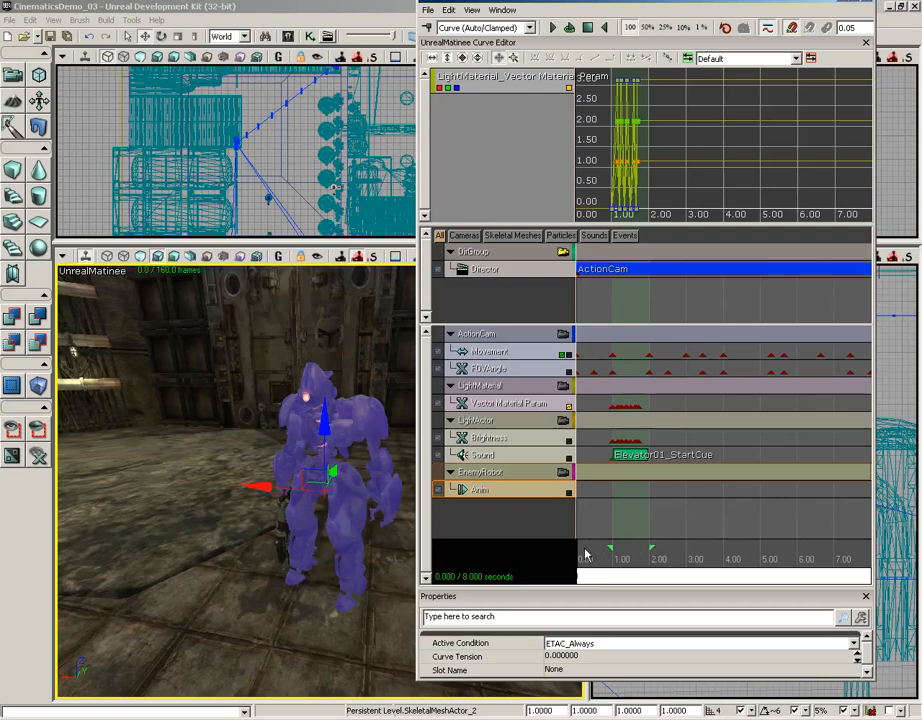
drag(587, 552, 726, 557)
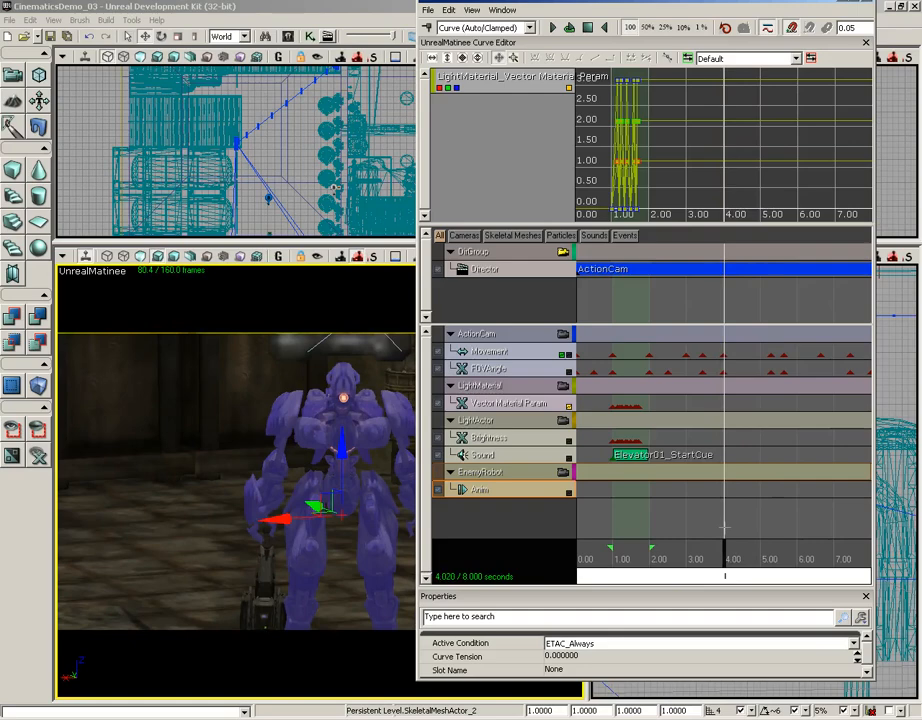
drag(620, 2, 638, 17)
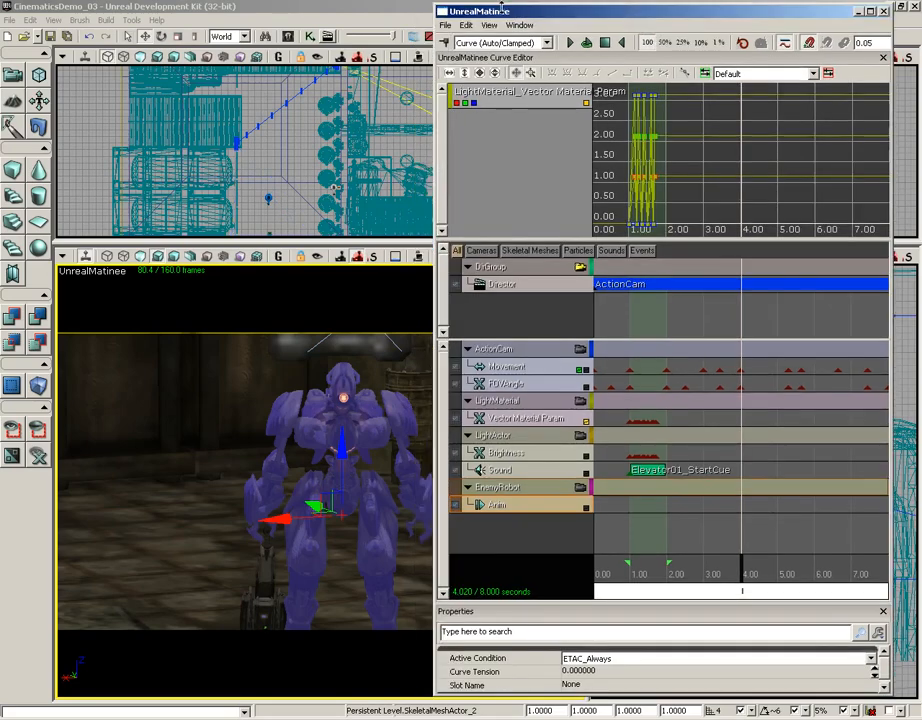
Open the K_AnimHuman_BaseMale animation set in the AnimSet Editor and frame the preview character at a closer distance.
click(287, 38)
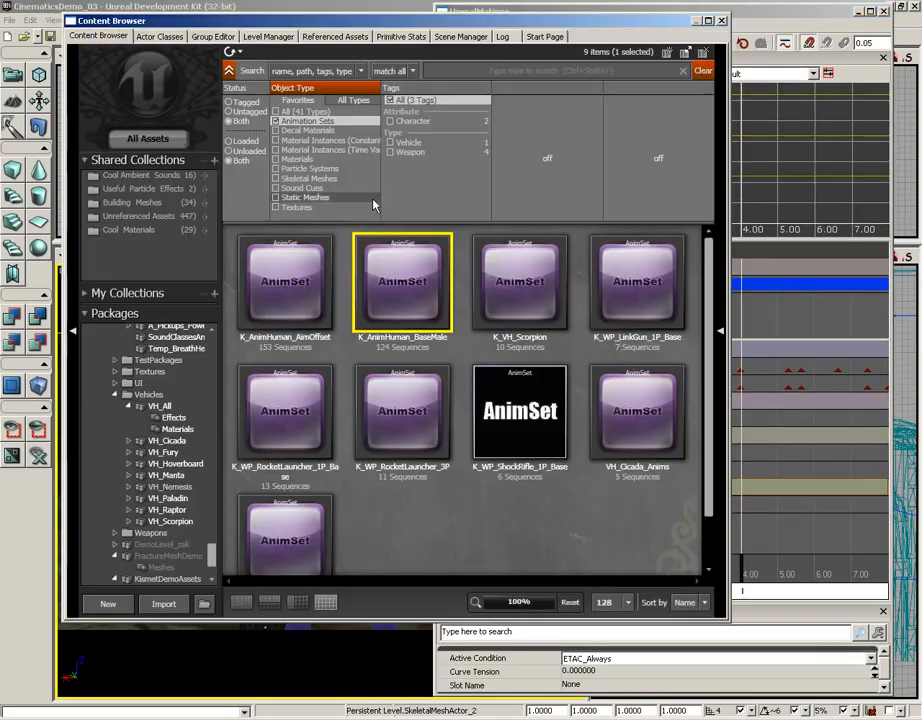
double_click(412, 278)
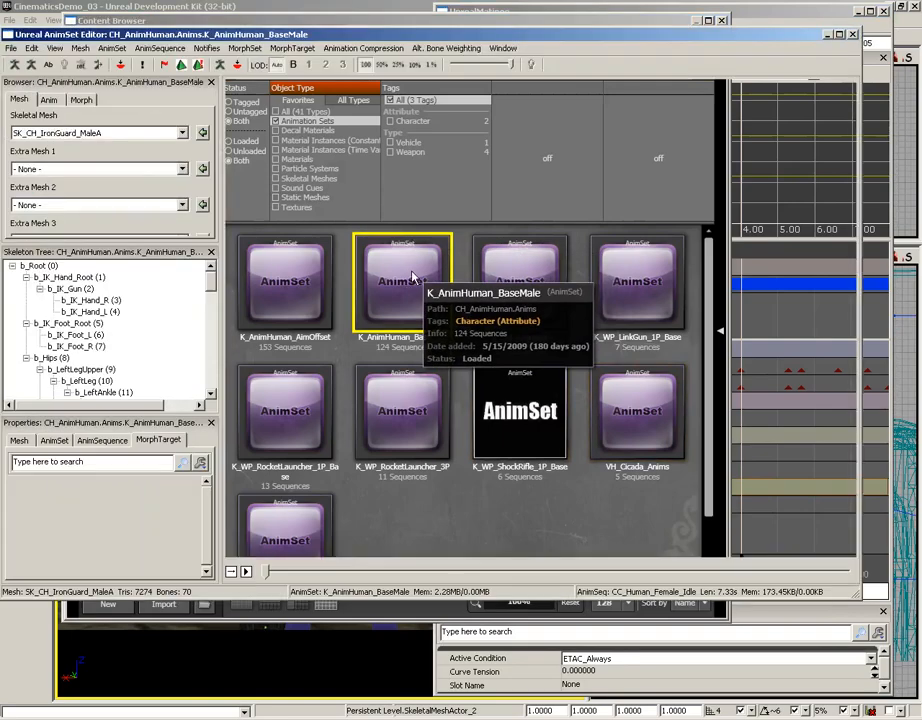
drag(789, 309, 453, 264)
drag(411, 33, 428, 34)
drag(500, 192, 531, 195)
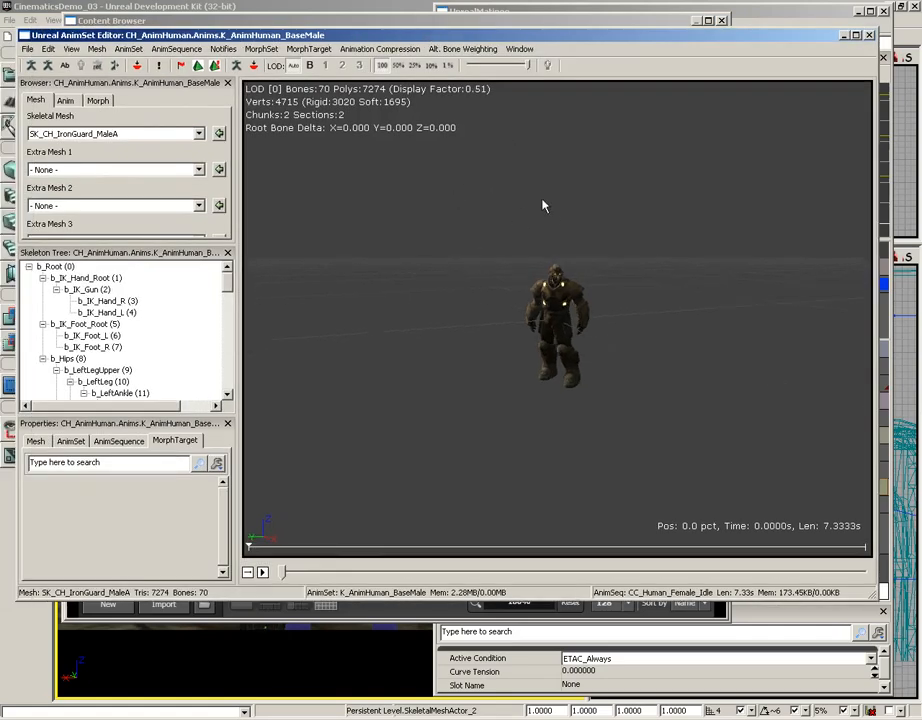
right_drag(551, 199, 546, 136)
drag(546, 136, 505, 208)
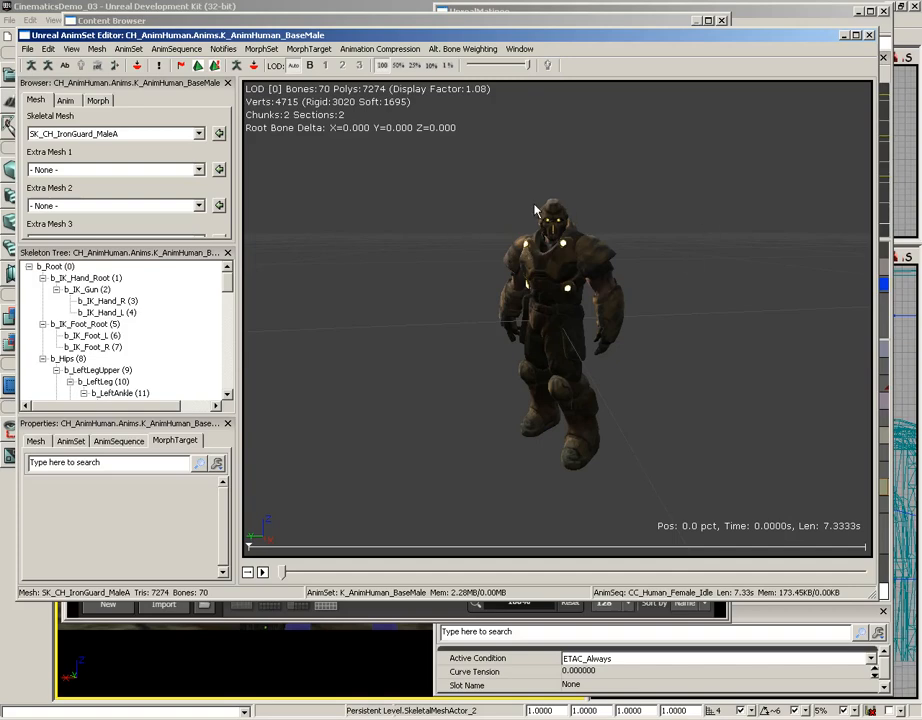
Show the animation sequences of K_AnimHuman_BaseMale and enlarge their list at the expense of the skeleton tree and properties.
click(65, 102)
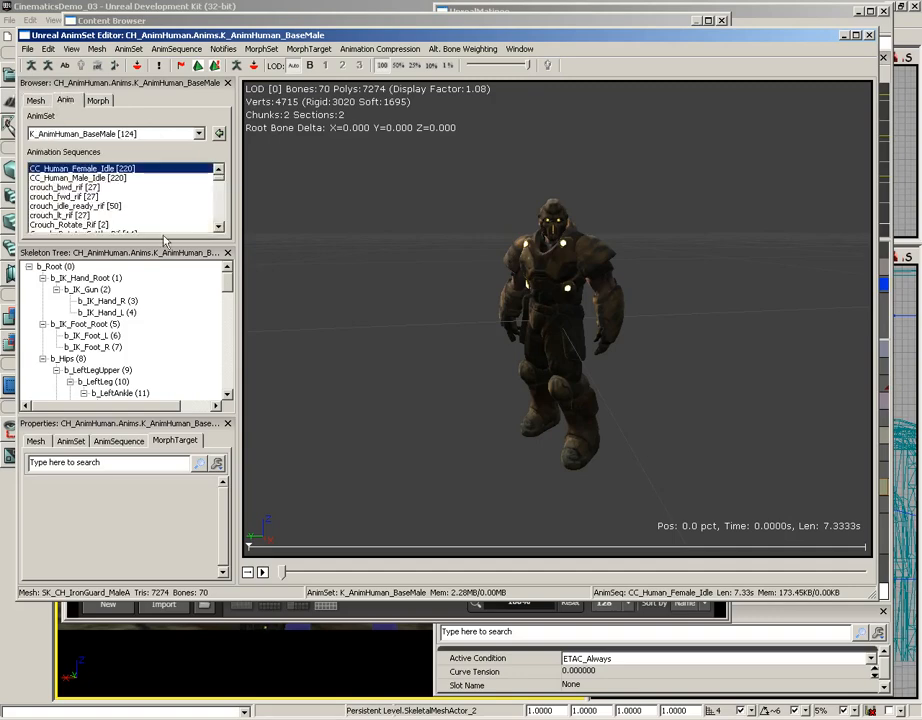
drag(183, 248, 177, 342)
drag(155, 412, 155, 490)
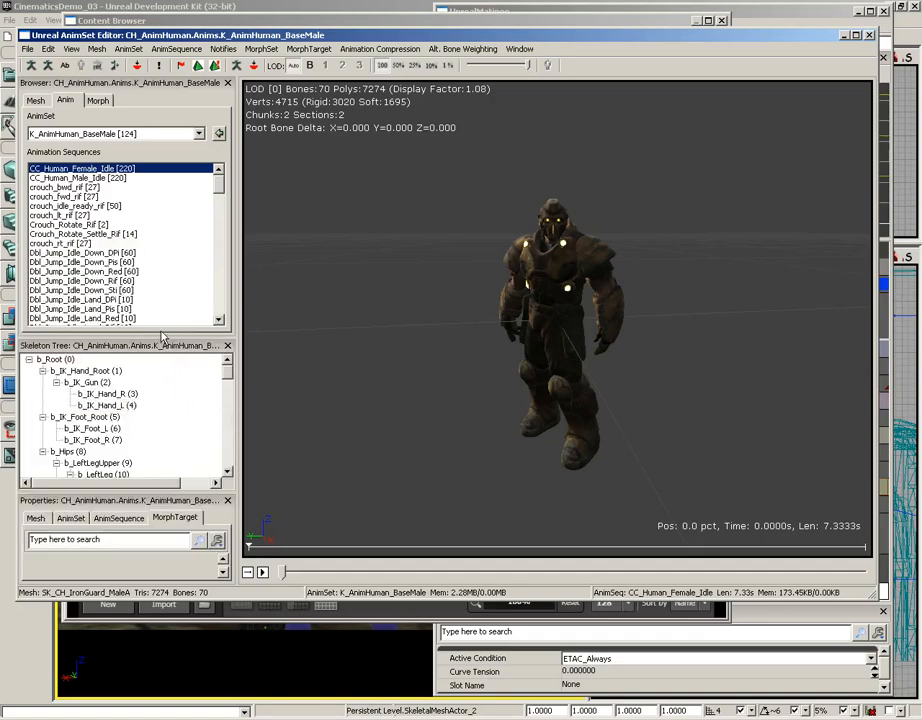
drag(160, 337, 160, 430)
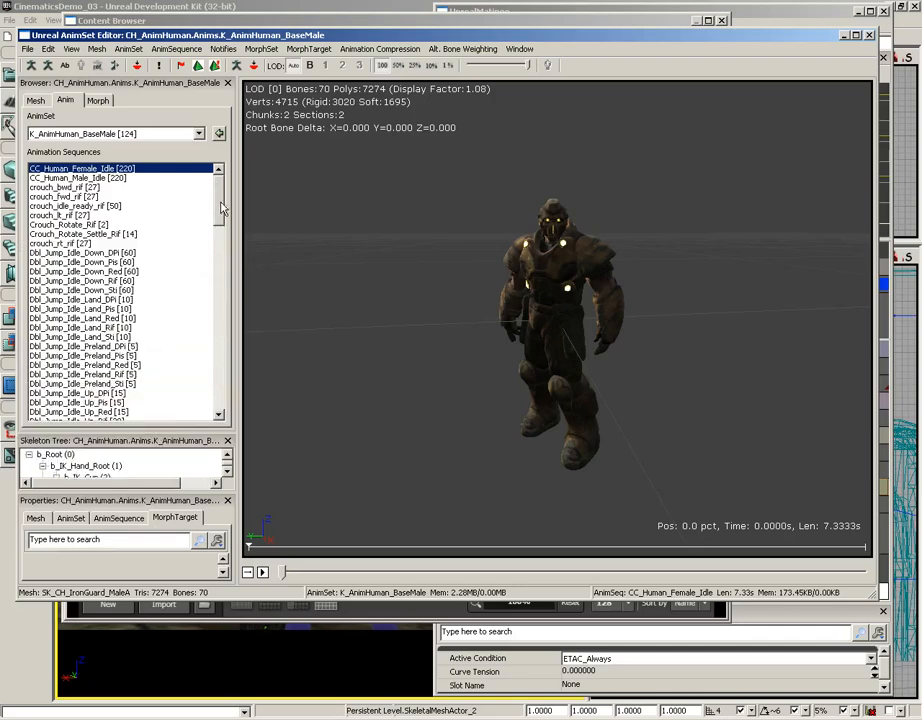
Preview the CC_Human_Female_Idle and feigndeath_getup_back animation sequences on the character.
mouse_move(218, 185)
mouse_down()
mouse_move(218, 252)
mouse_move(219, 193)
mouse_up()
click(263, 571)
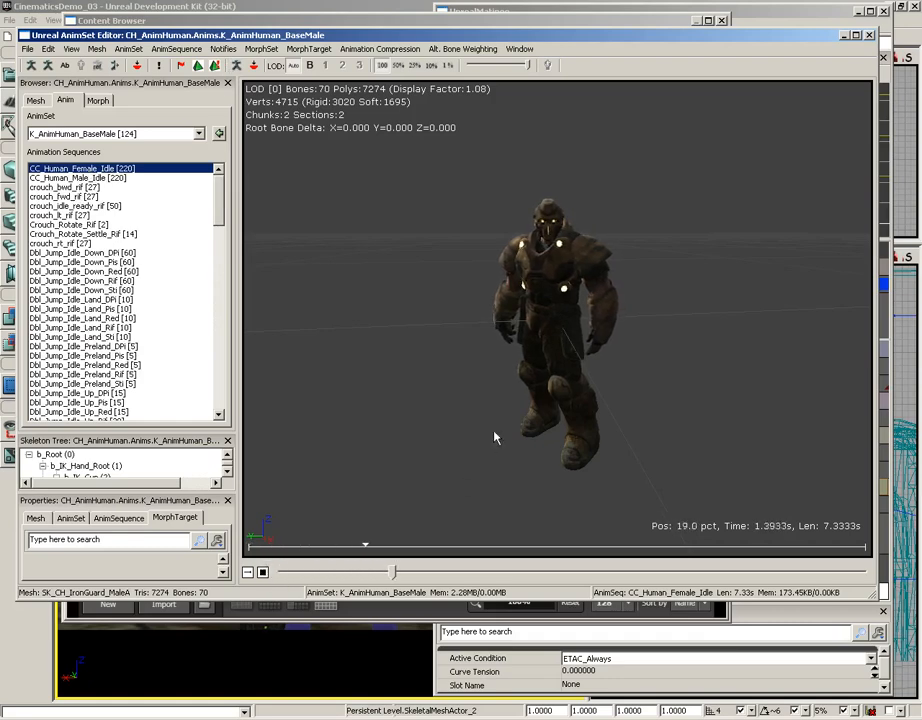
click(263, 571)
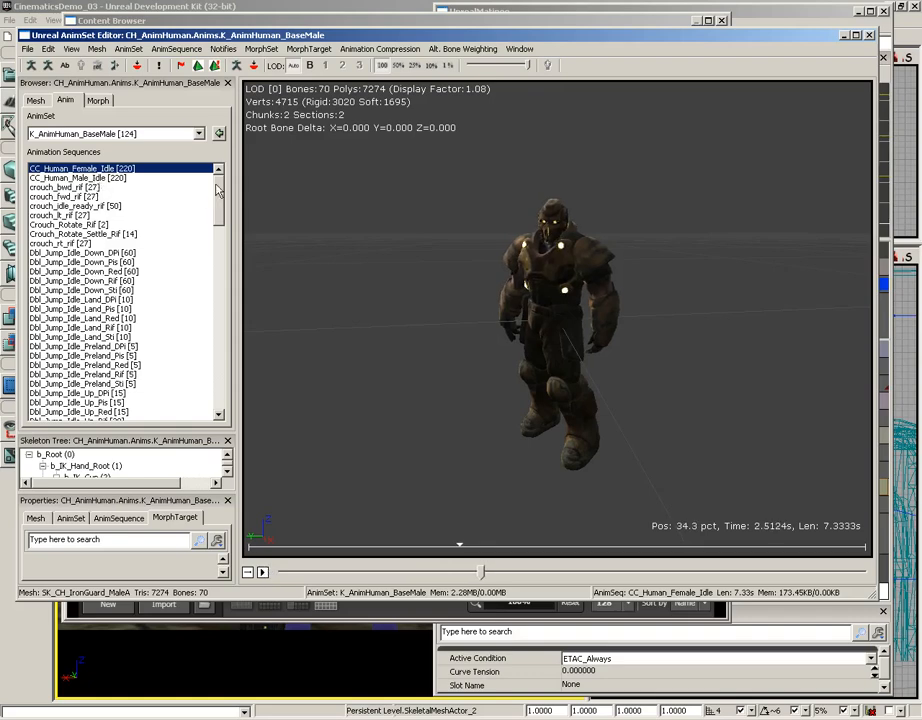
scroll(115, 215, down, 8)
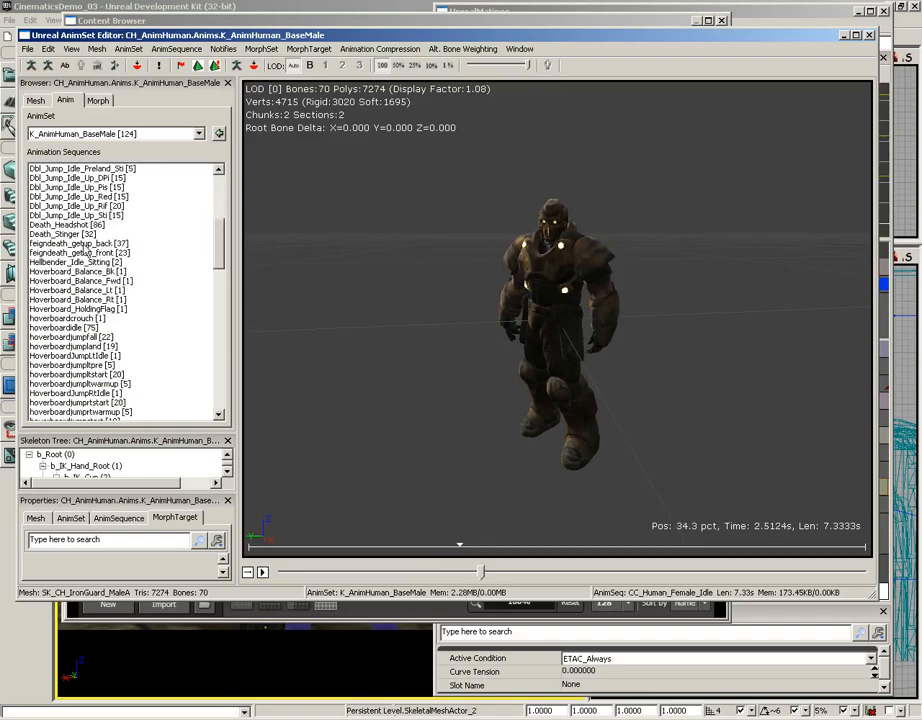
click(122, 243)
click(262, 572)
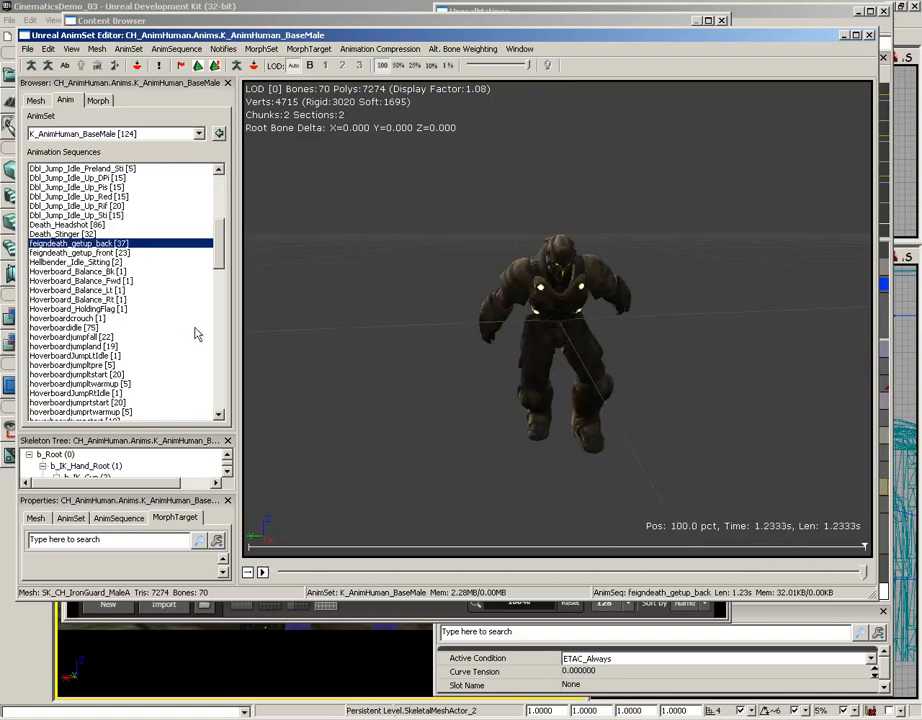
Preview the Taunt_FB_BringItOn and Taunt_FB_Hoolahoop animation sequences on the character.
click(220, 297)
scroll(160, 280, down, 20)
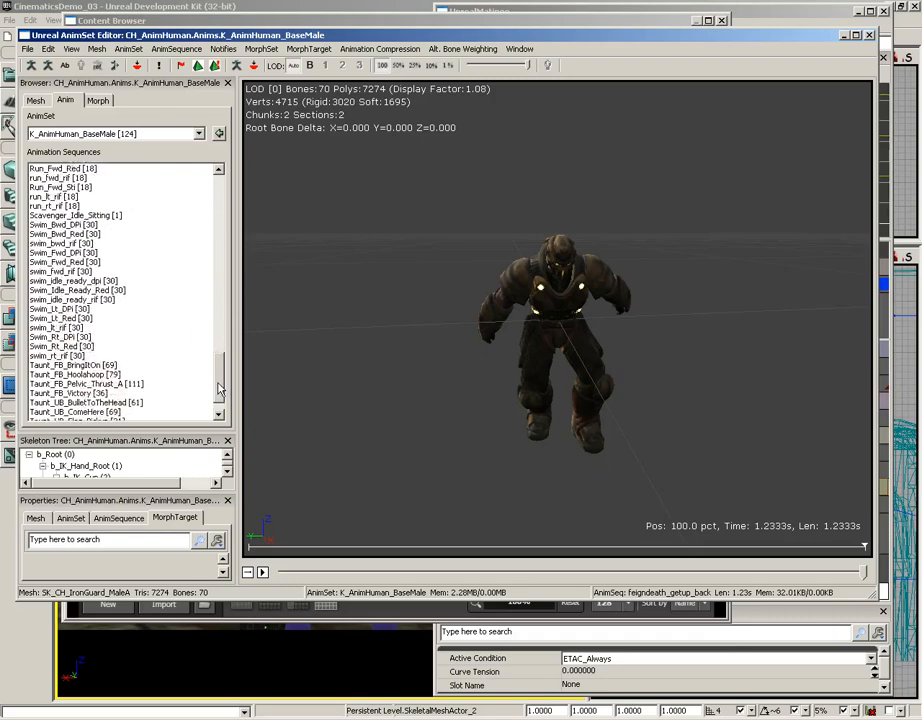
click(72, 337)
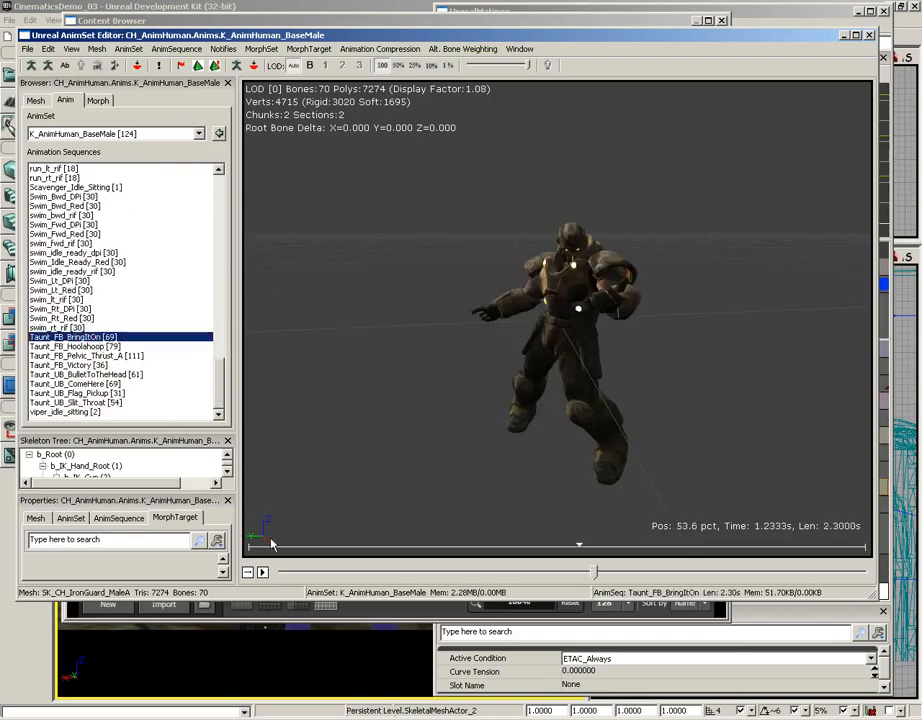
click(262, 572)
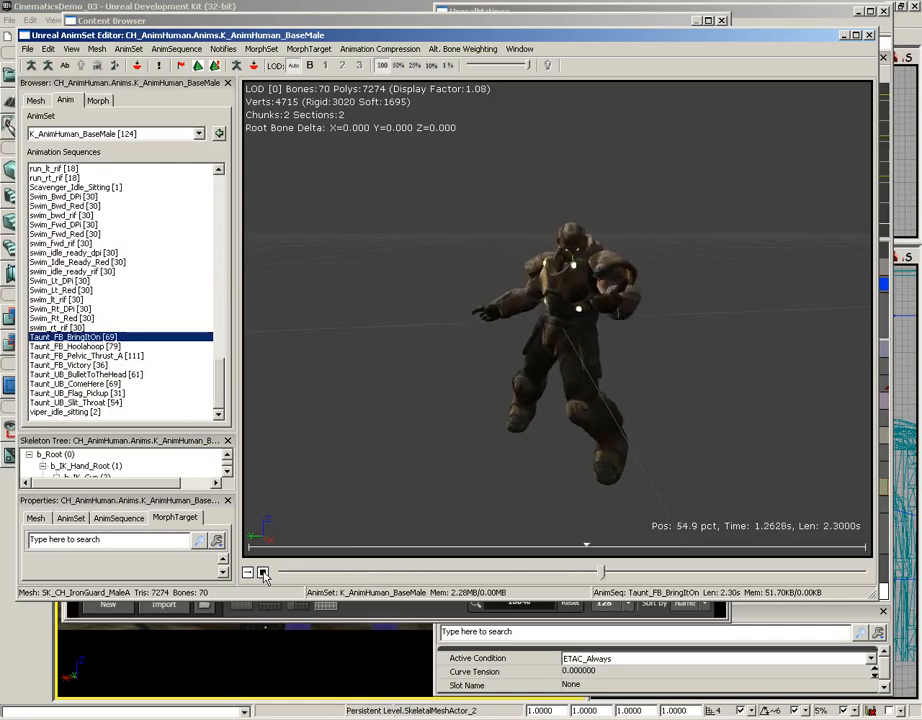
click(72, 346)
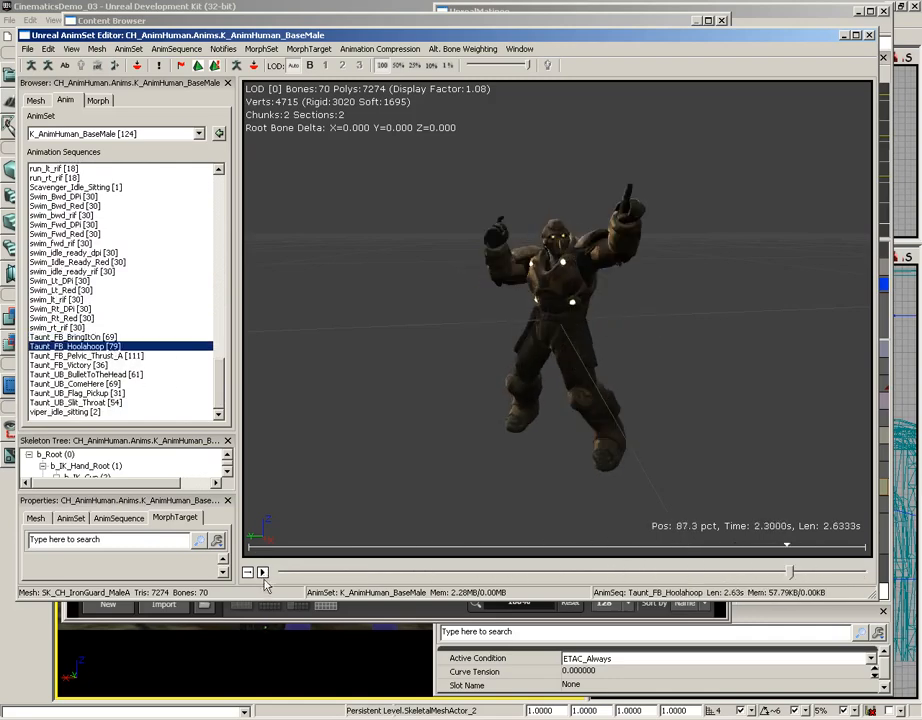
click(262, 572)
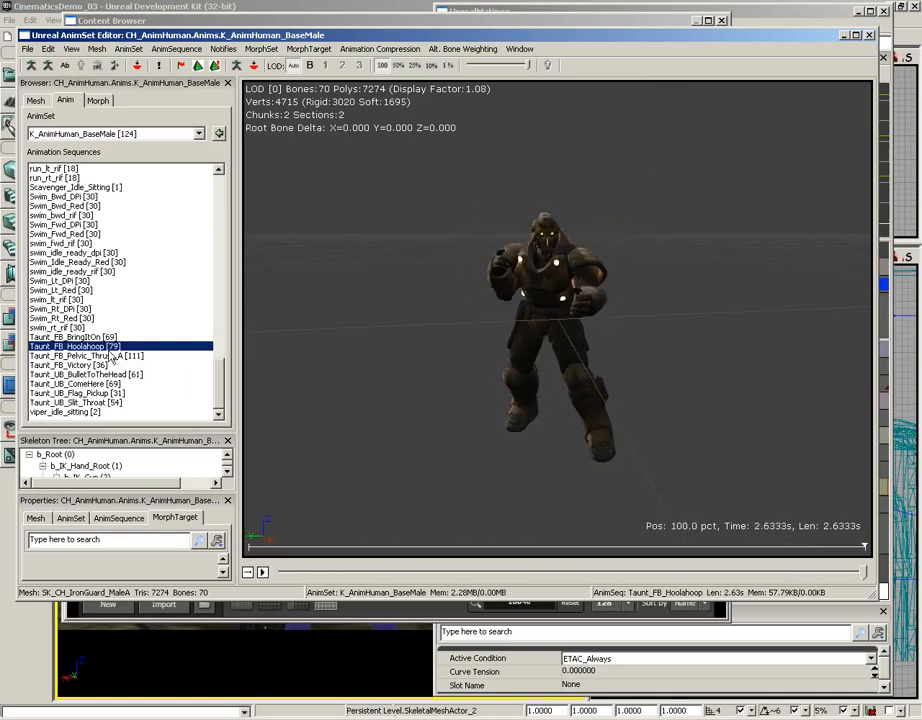
Preview the Taunt_UB_Slit_Throat sequence, and close the AnimSet Editor and the Content Browser to return to Matinee.
click(105, 374)
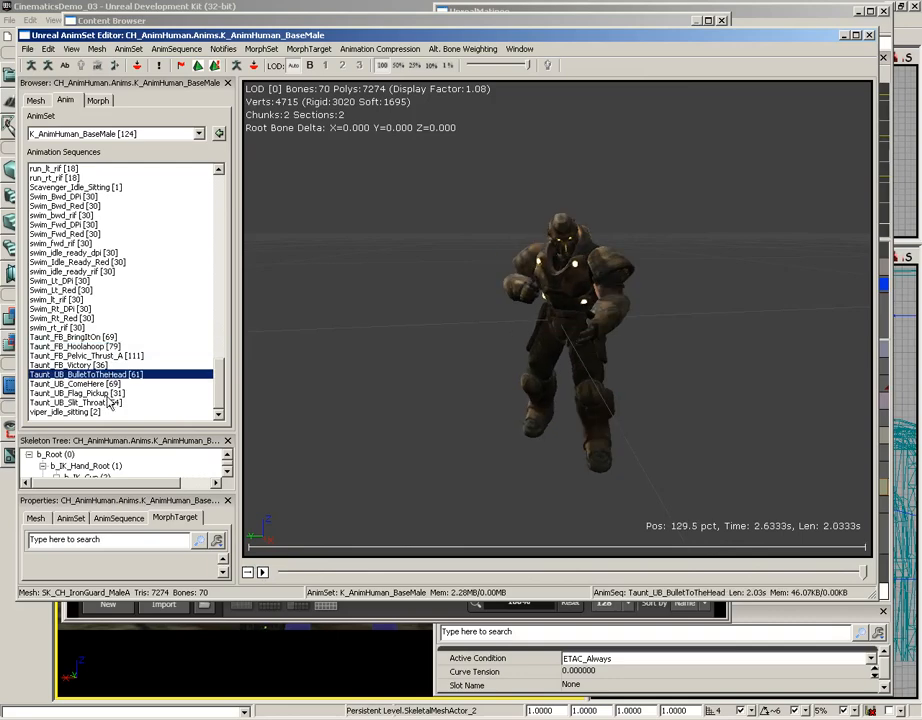
click(102, 402)
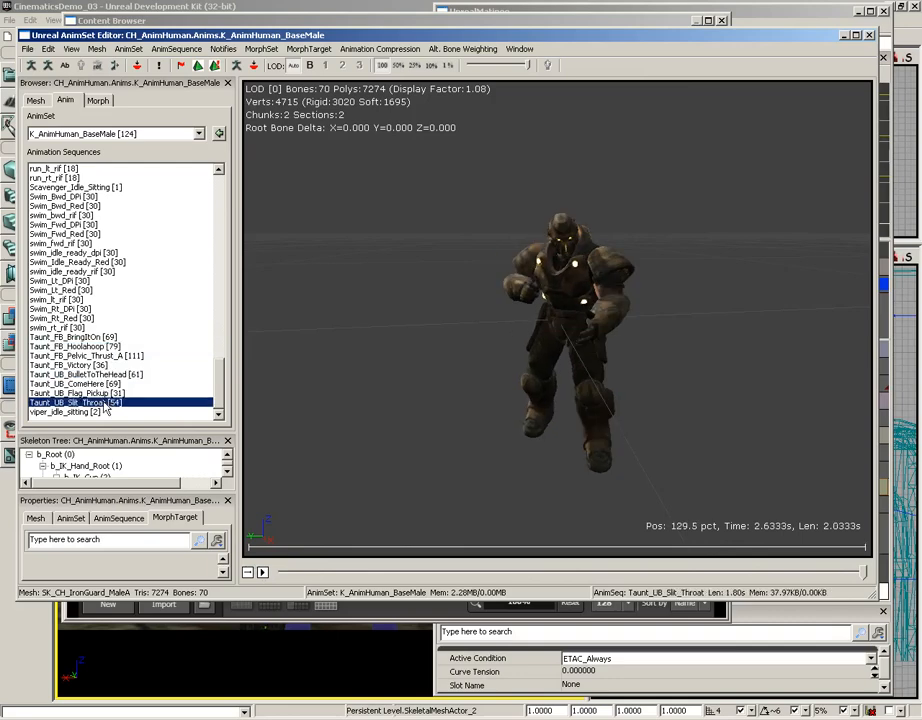
click(262, 572)
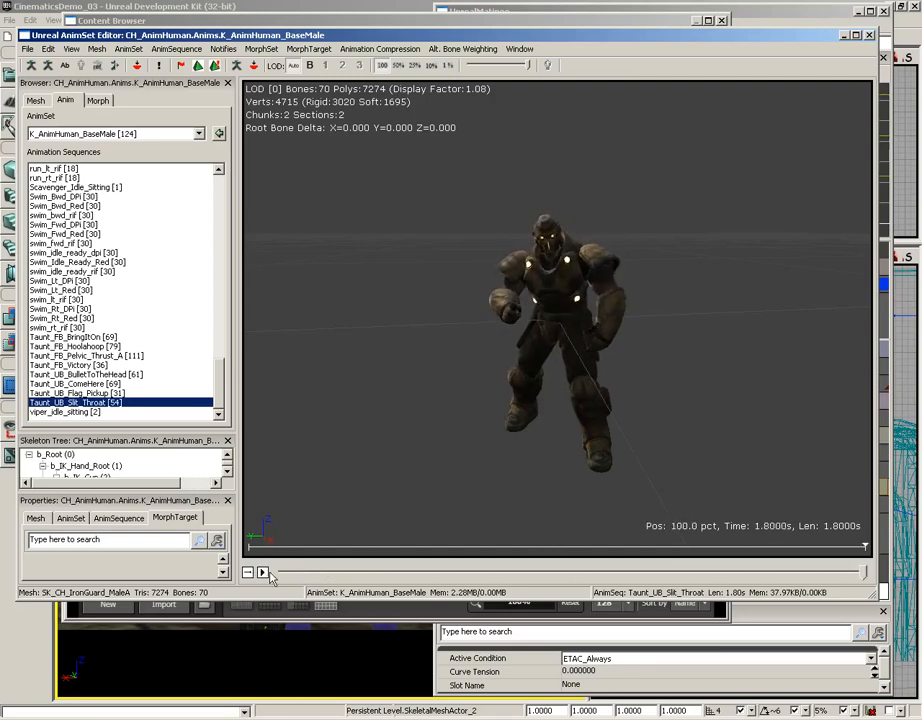
click(262, 572)
click(869, 35)
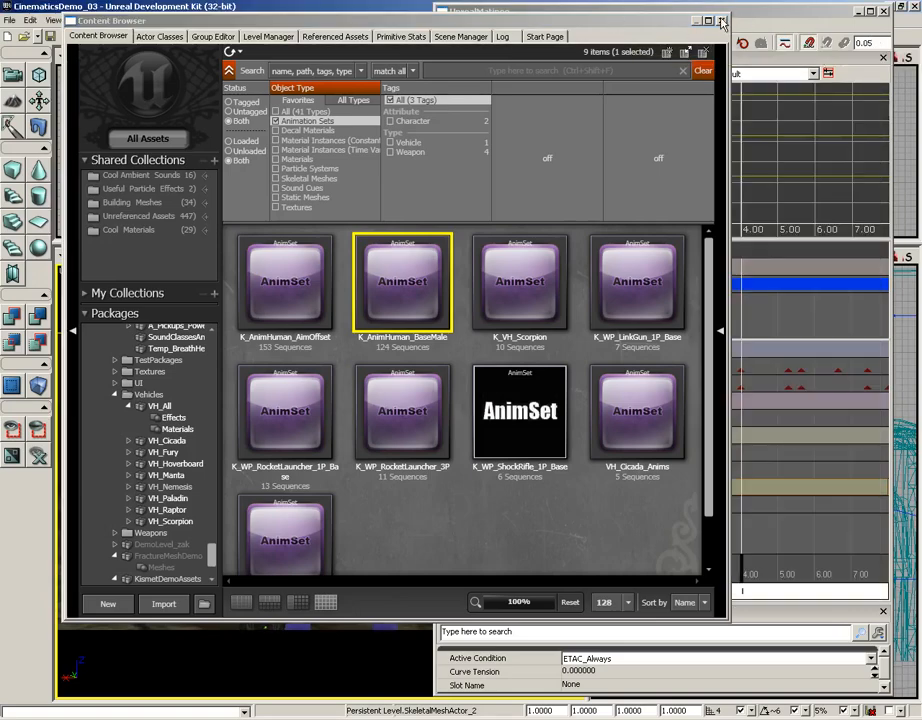
click(722, 21)
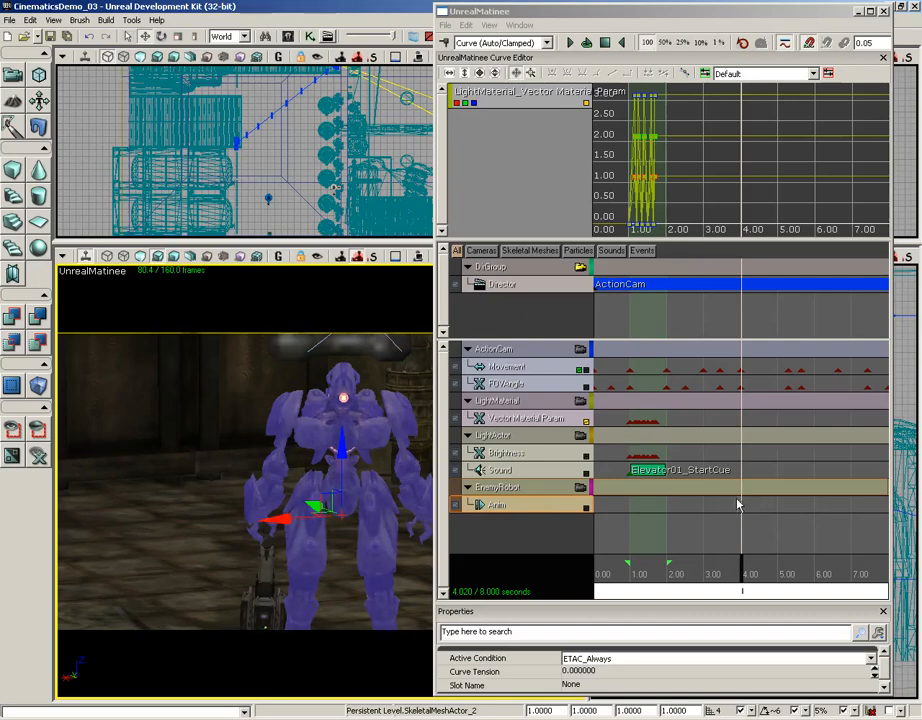
Add a key with the Taunt_UB_Slit_Throat sequence to the EnemyRobot Anim track at about 4 seconds.
key(Return)
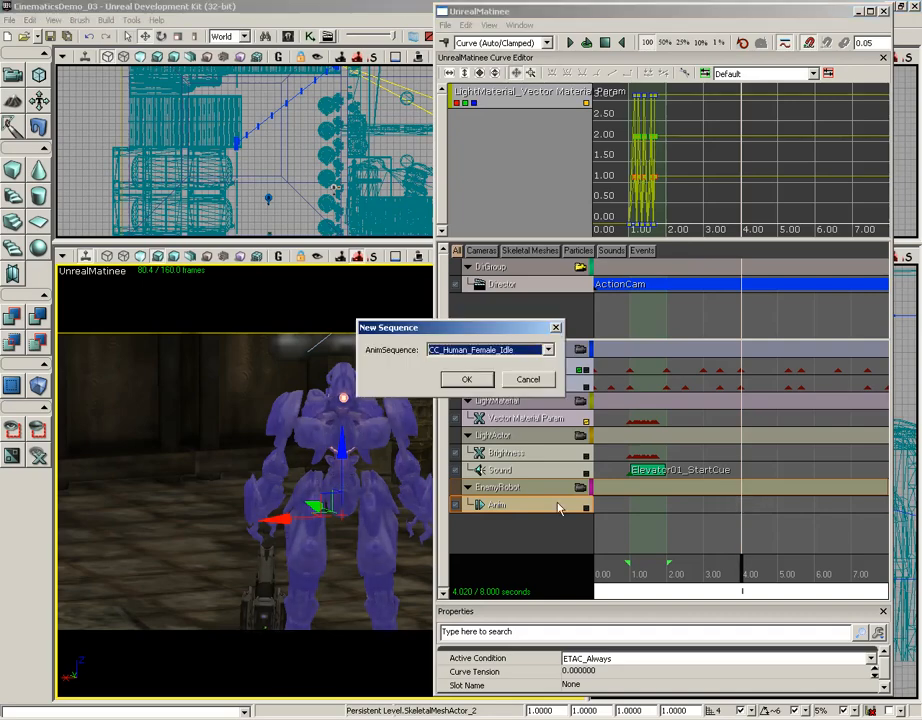
click(548, 350)
drag(552, 398, 552, 605)
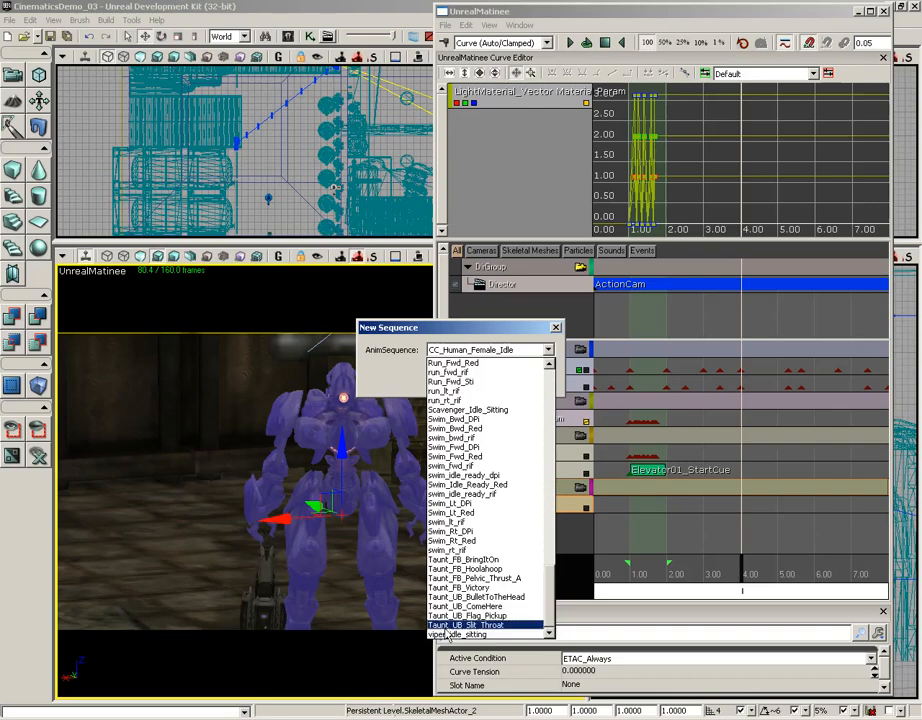
click(487, 625)
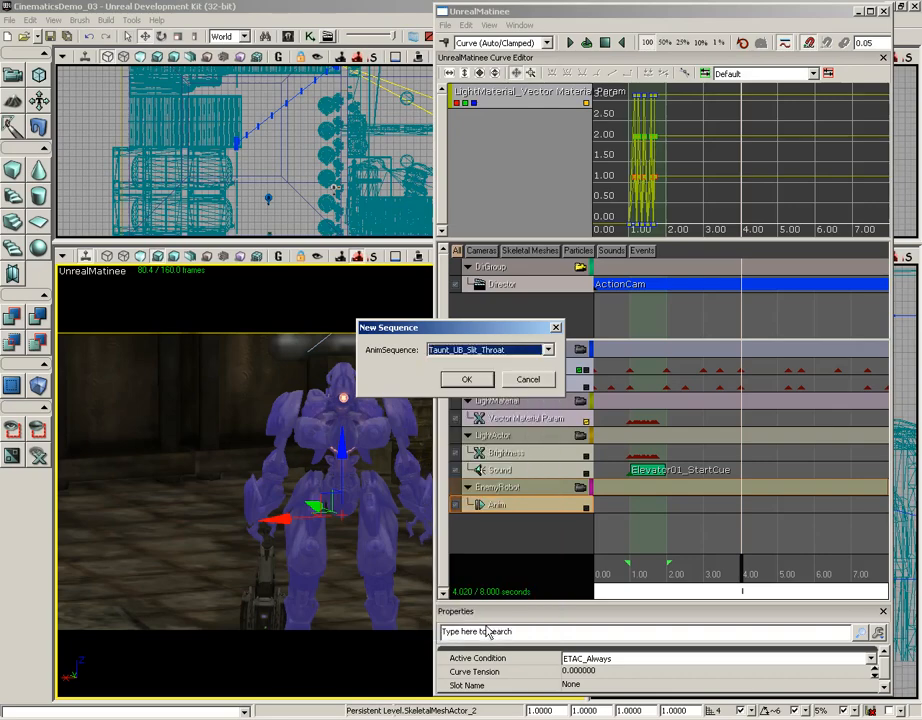
click(468, 380)
Scrub through the taunt animation and shift its key on the Anim track to start at 3.85 seconds.
mouse_move(741, 576)
mouse_down()
mouse_move(716, 574)
mouse_move(817, 576)
mouse_move(768, 565)
mouse_up()
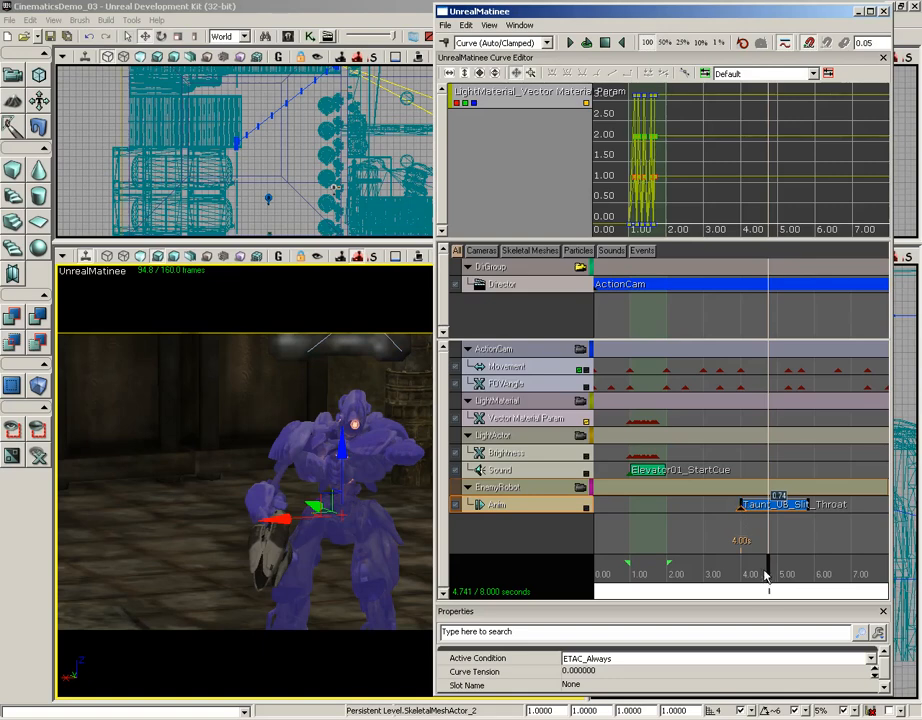
mouse_move(768, 575)
mouse_down()
mouse_move(743, 572)
mouse_move(751, 572)
mouse_up()
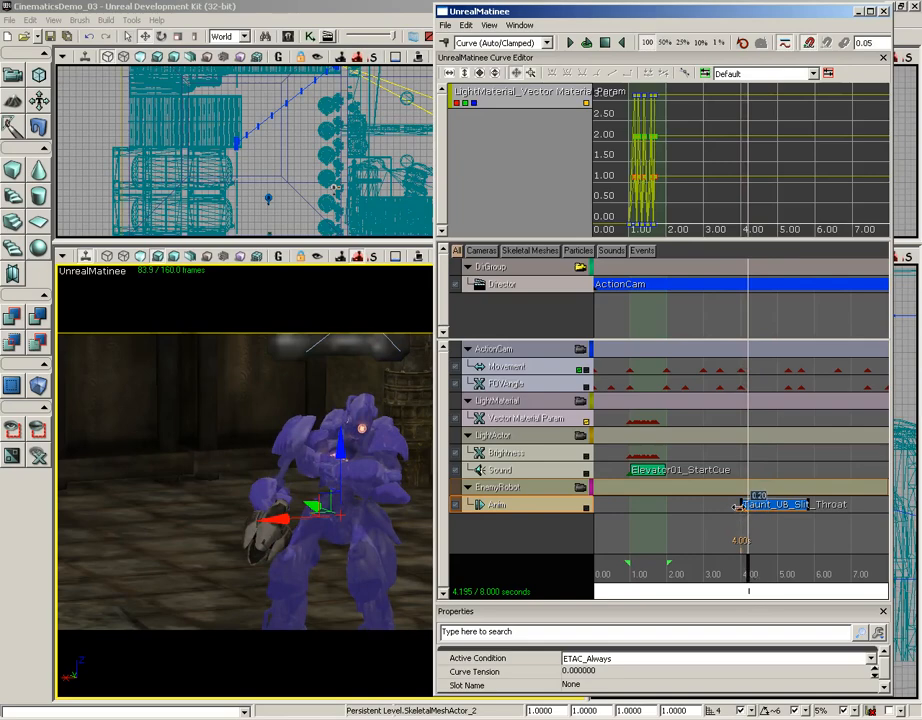
drag(741, 507, 734, 507)
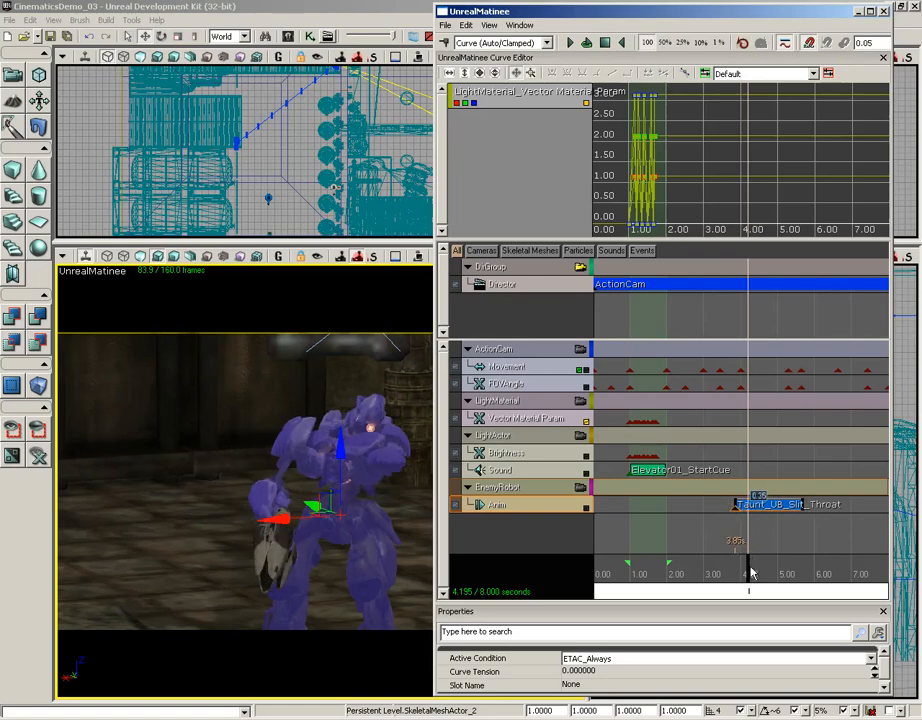
drag(752, 572, 738, 572)
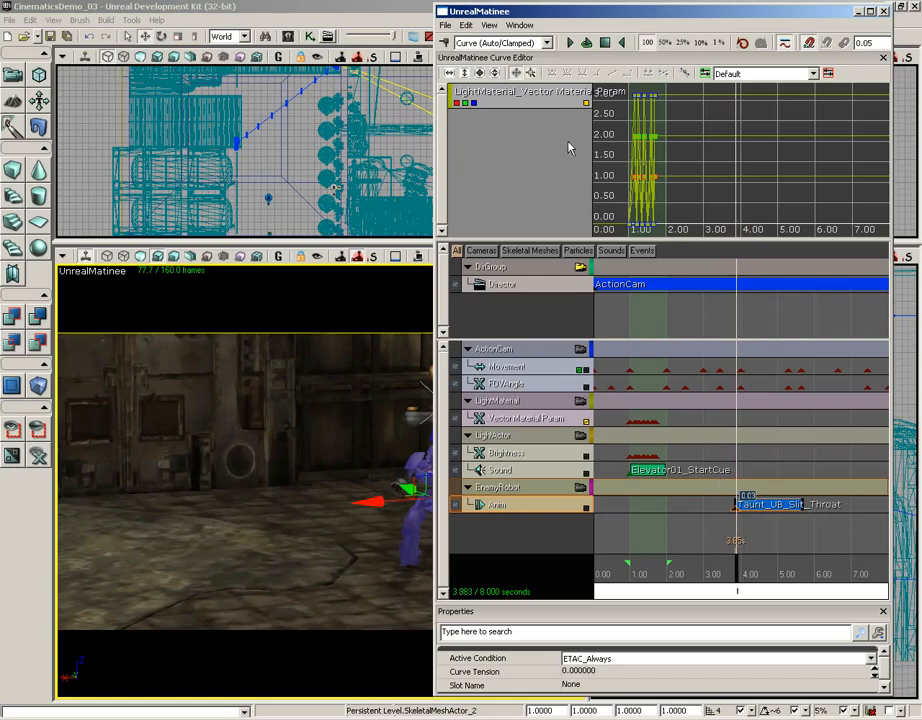
Move the Matinee window aside to uncover the perspective viewport, and scrub the start of the taunt to about 4.2 seconds.
drag(549, 11, 706, 13)
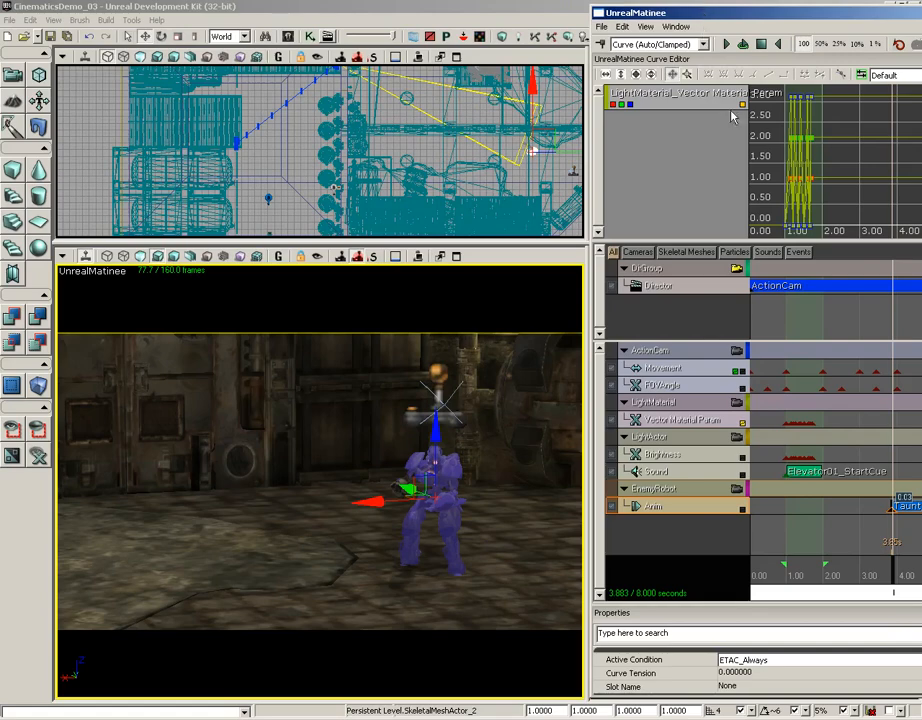
scroll(838, 500, down, 4)
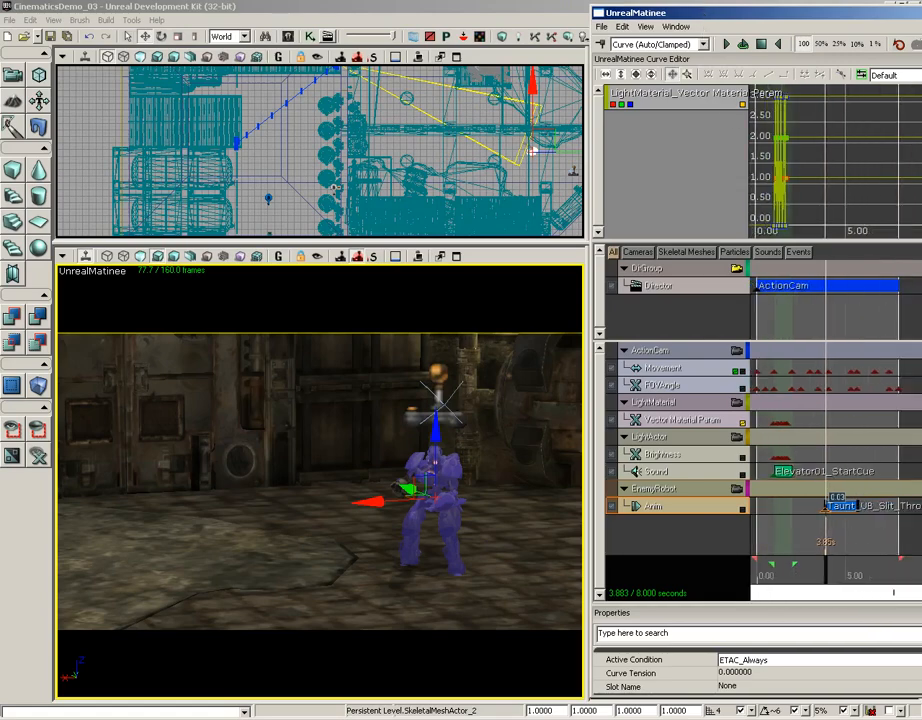
mouse_move(827, 568)
mouse_down()
mouse_move(855, 574)
mouse_move(813, 572)
mouse_move(832, 573)
mouse_up()
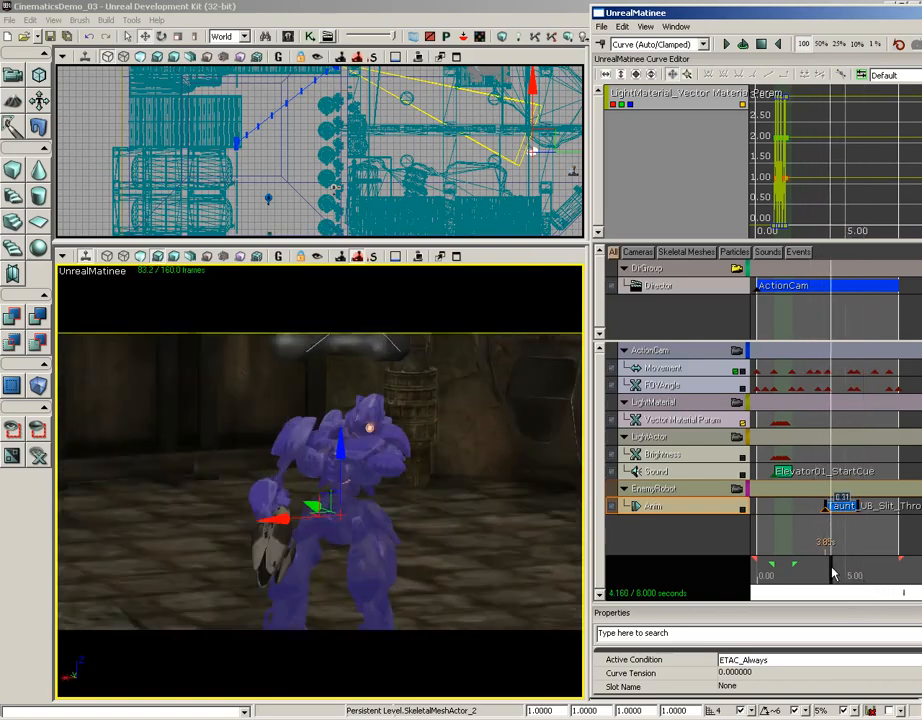
Unlock the viewport from the director group, fly closer to the enemy robot and scrub the taunt to about 5.6 seconds.
click(740, 275)
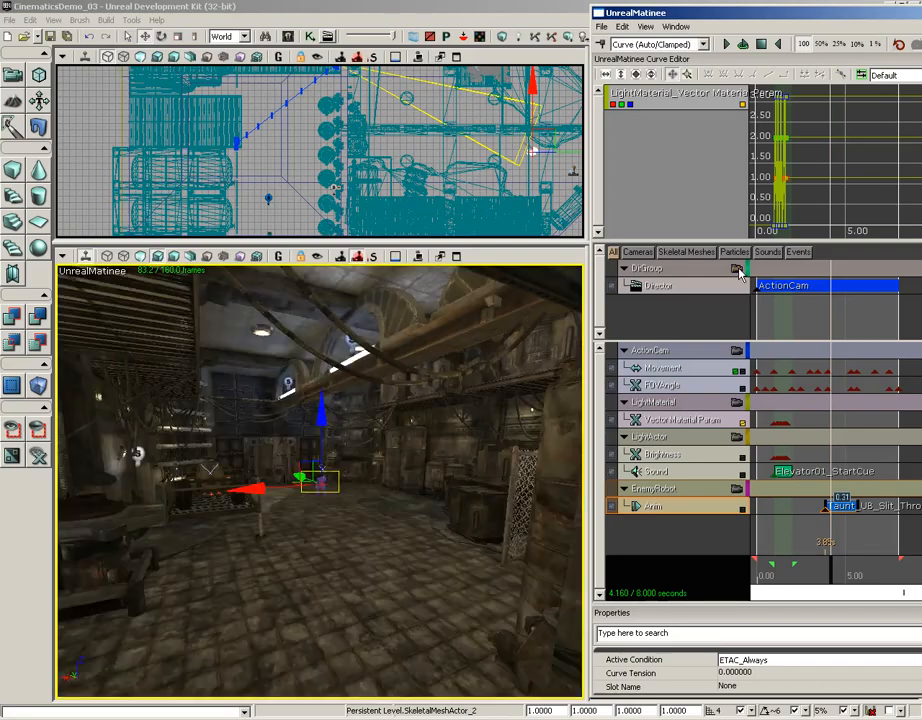
drag(444, 511, 374, 290)
drag(826, 573, 858, 570)
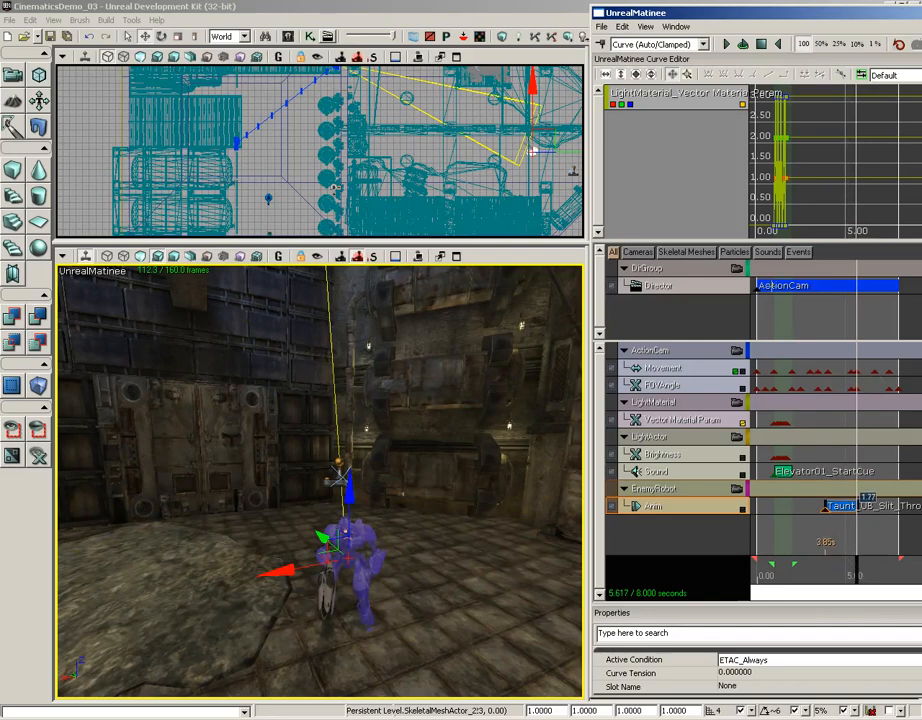
Lock the viewport to the director group again, turn on game view and play the whole cinematic from the start.
click(737, 270)
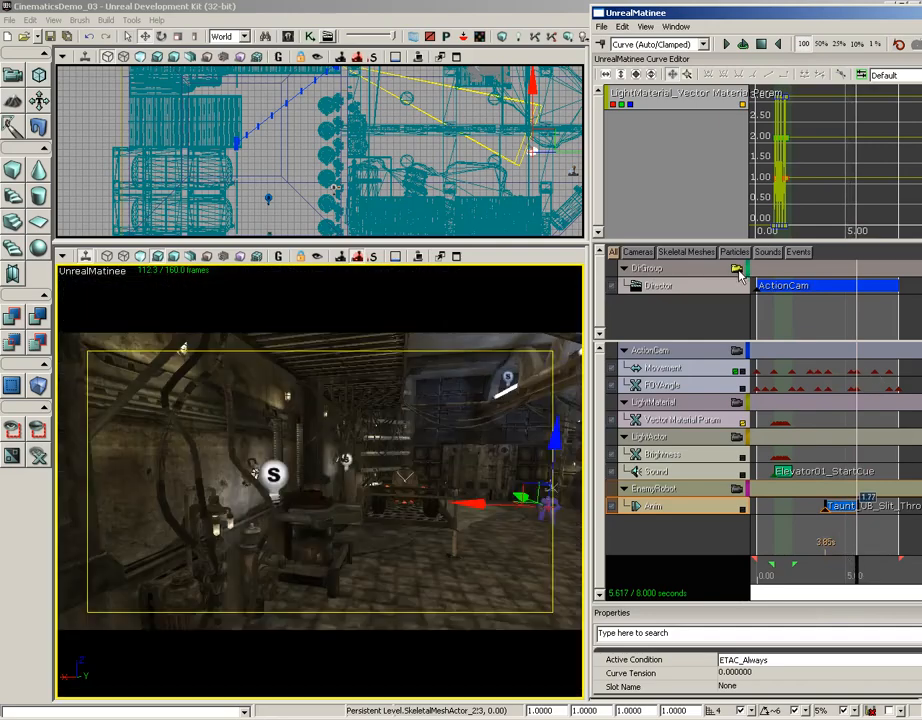
click(762, 44)
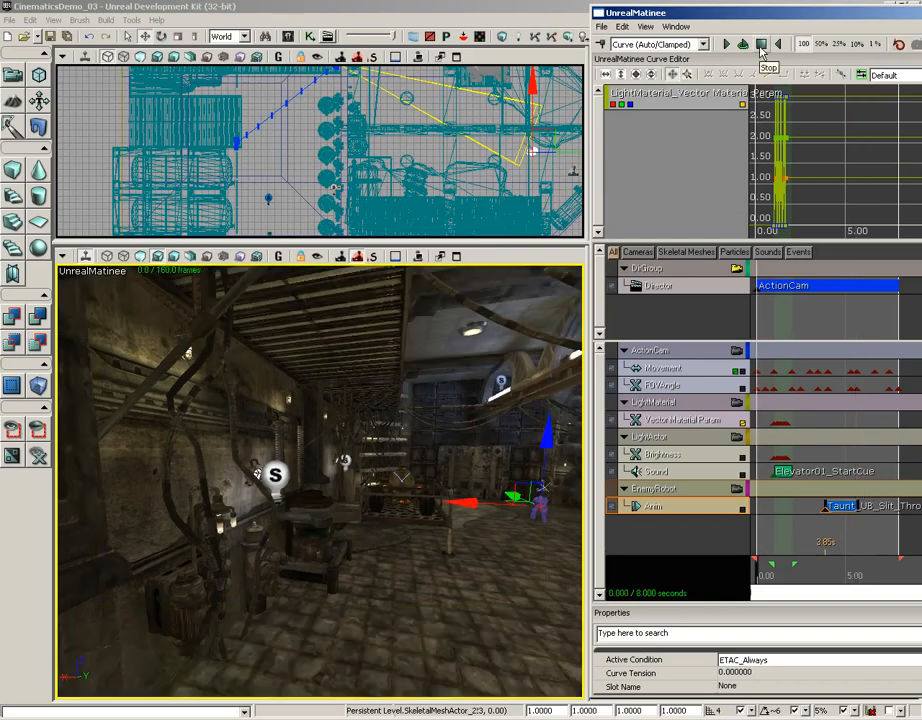
click(728, 46)
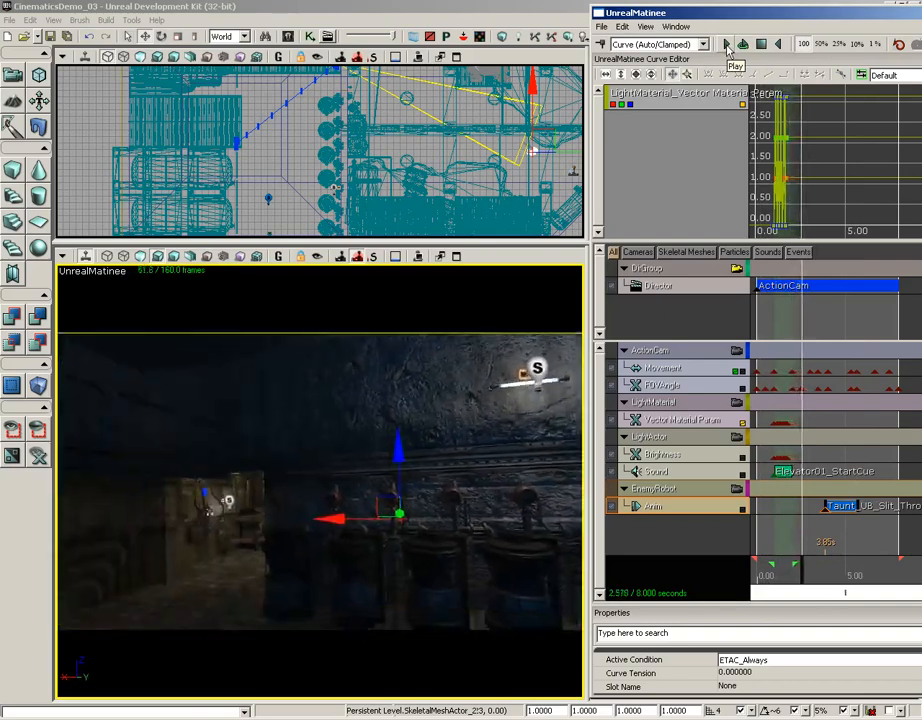
click(761, 46)
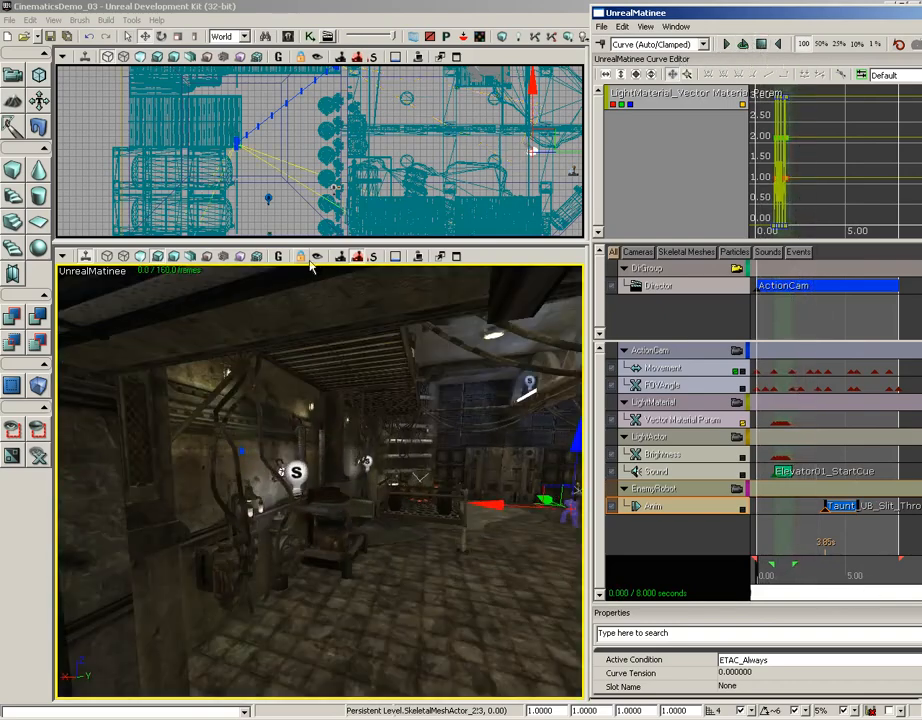
click(728, 46)
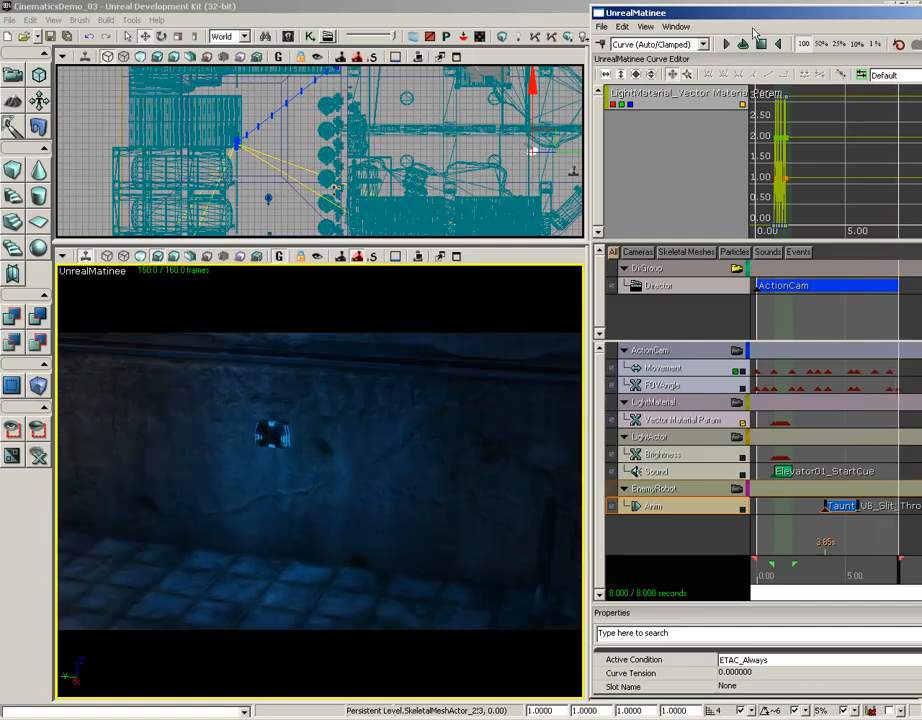
Move the Matinee window aside, open the Content Browser and widen its object type filter to all types.
drag(789, 10, 651, 8)
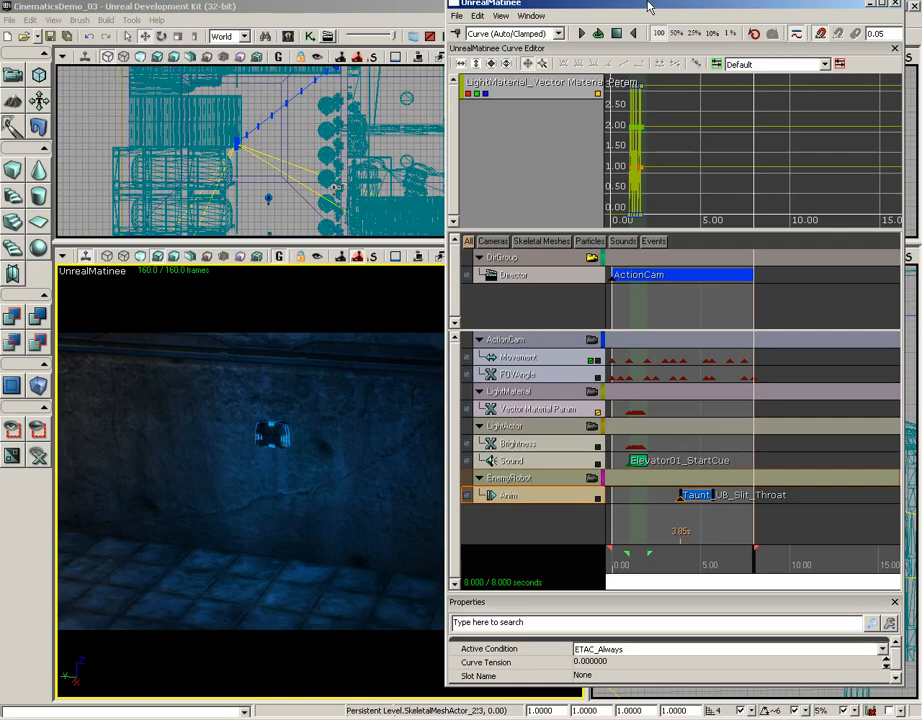
drag(614, 14, 684, 23)
click(289, 37)
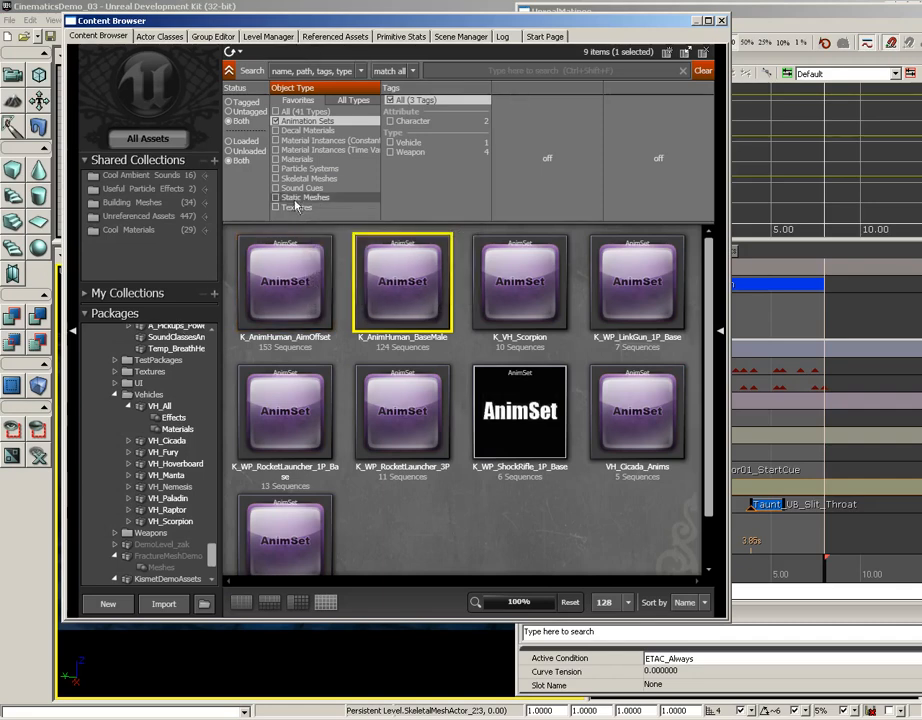
click(277, 111)
scroll(155, 405, down, 2)
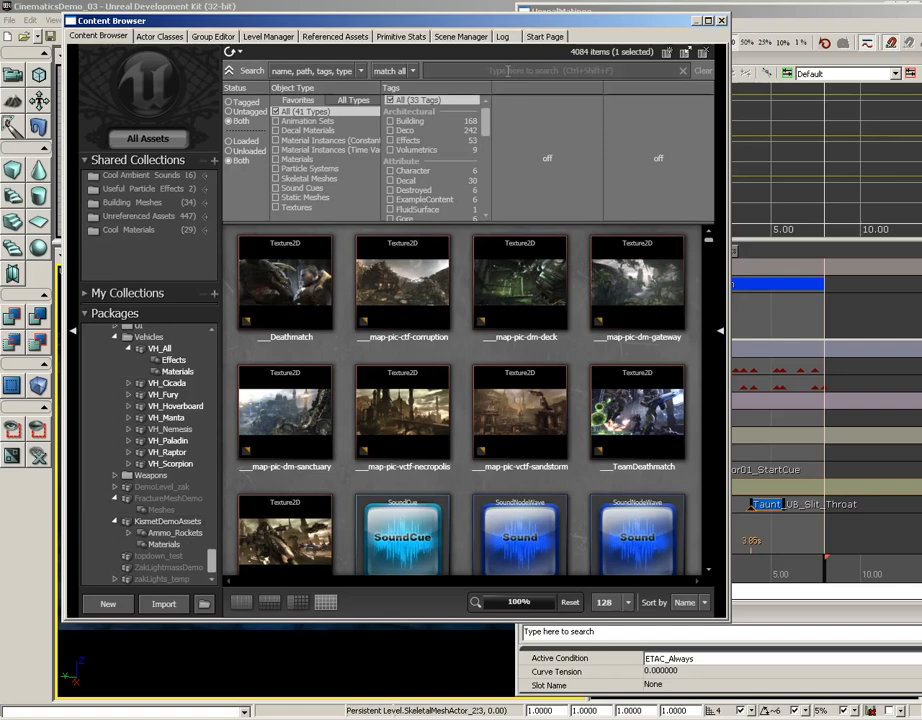
Search the assets for "corrupt" and locate the A_BotStatus_Corrupt_UnitInPosition sound wave in the Mean_BotStatus group.
text(con)
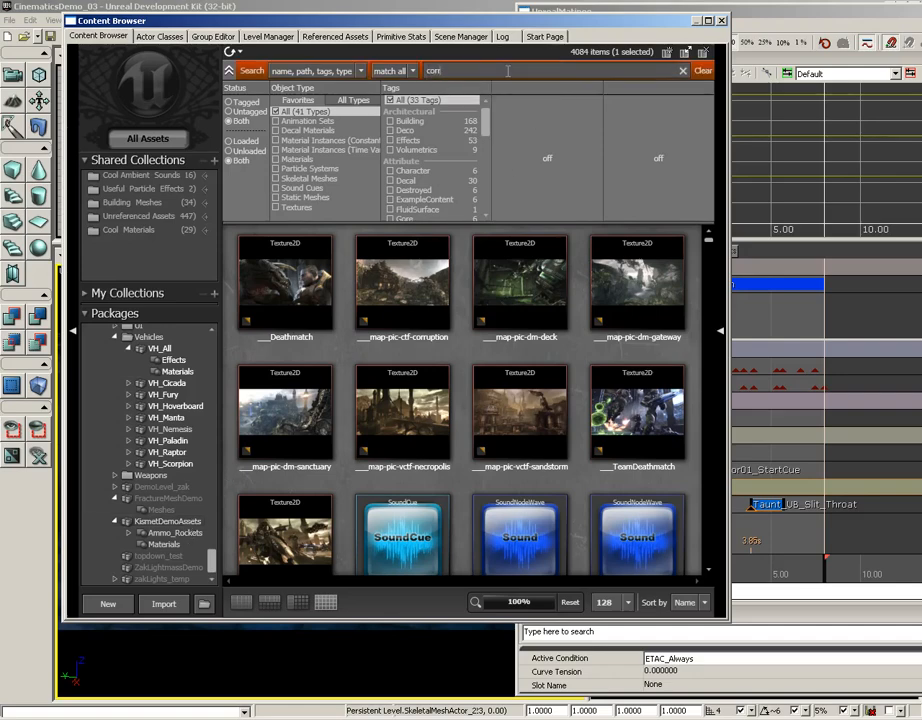
text(rupt)
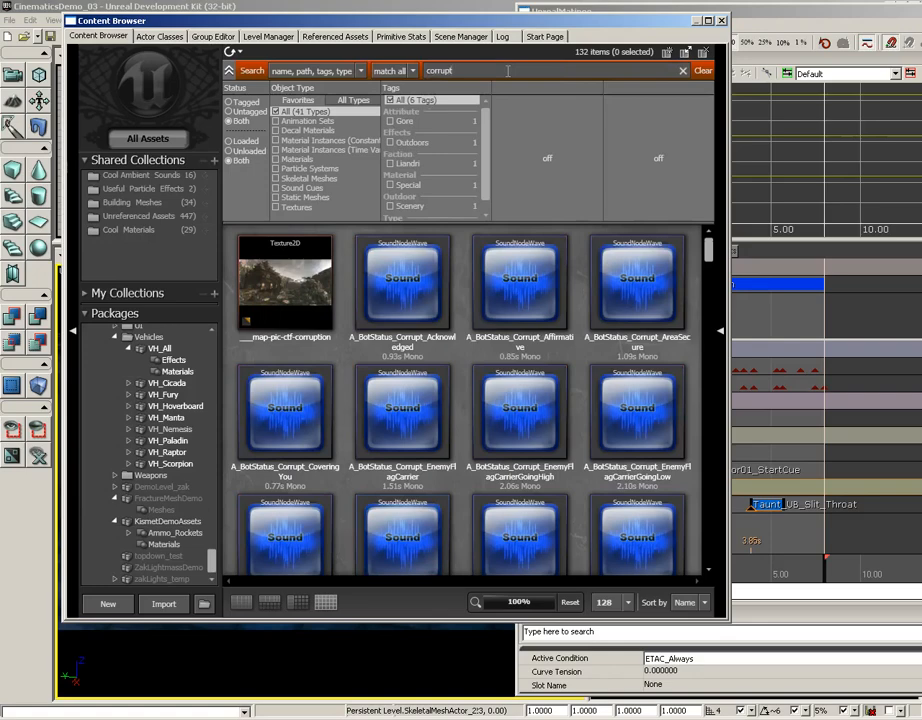
click(416, 284)
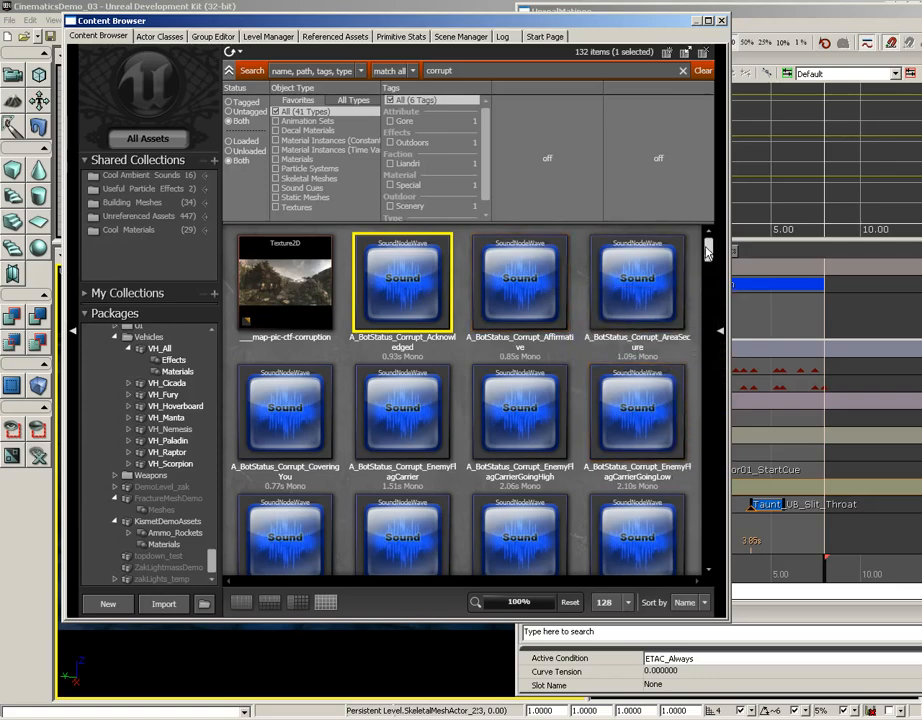
drag(707, 252, 710, 289)
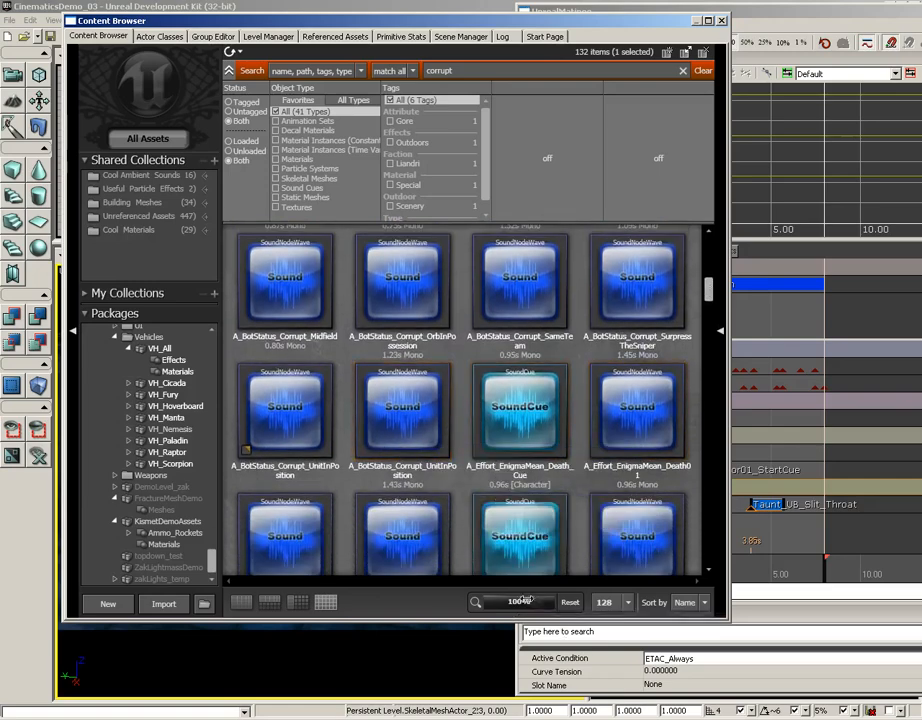
click(407, 428)
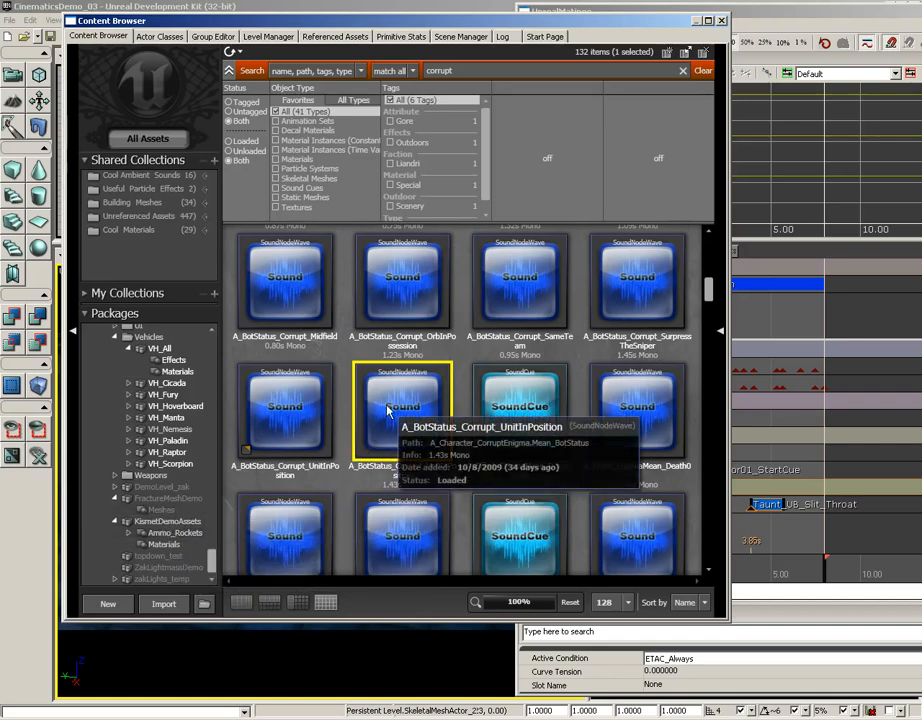
Show the unfiltered contents of the KismetDemoAssets package and select the BotVoiceCue sound cue.
click(177, 522)
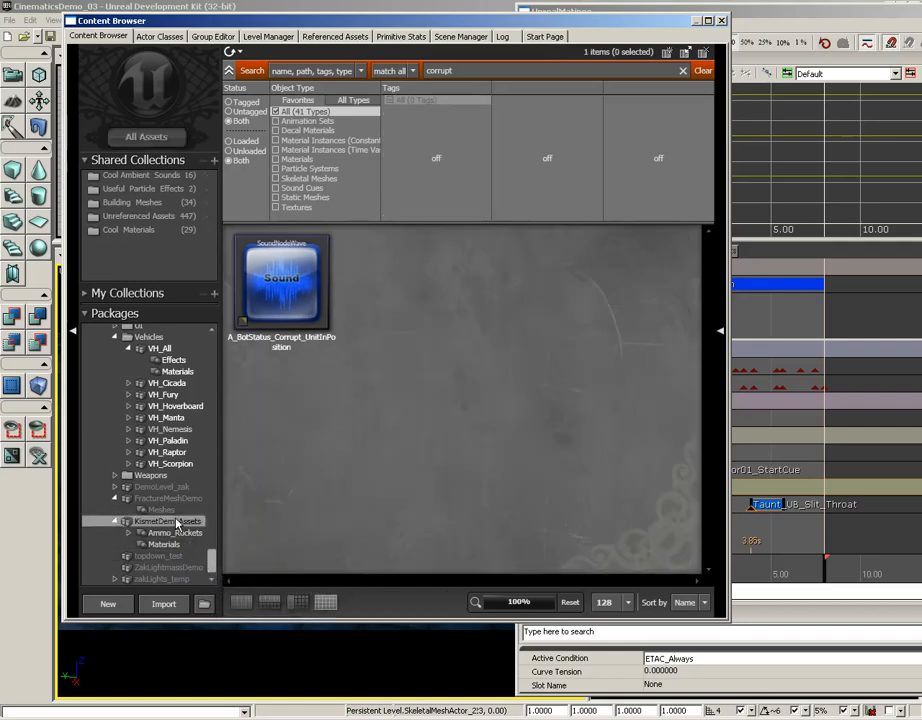
click(177, 532)
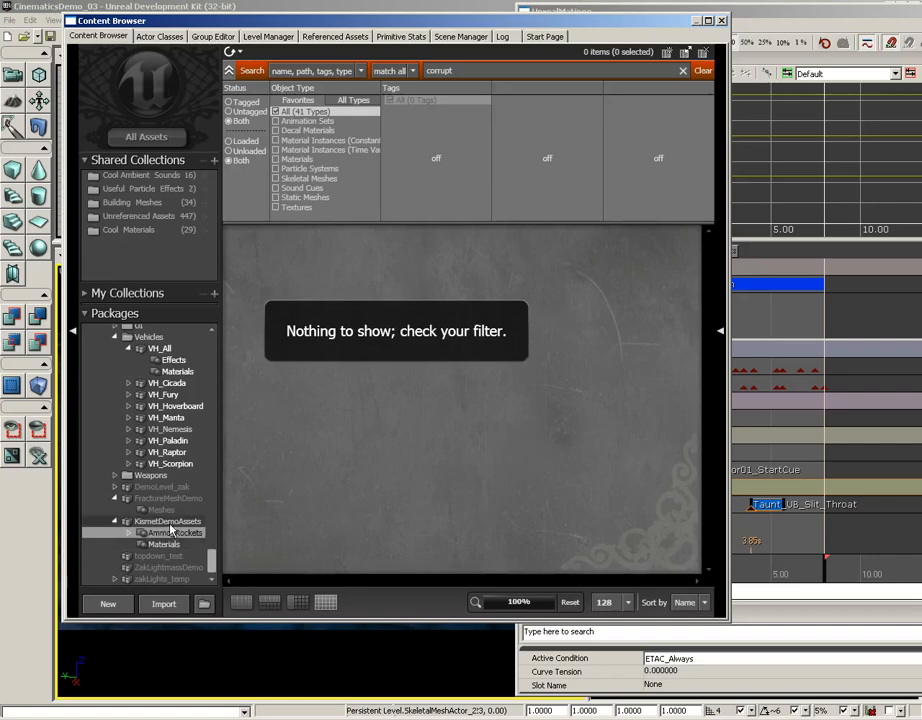
click(168, 521)
click(706, 70)
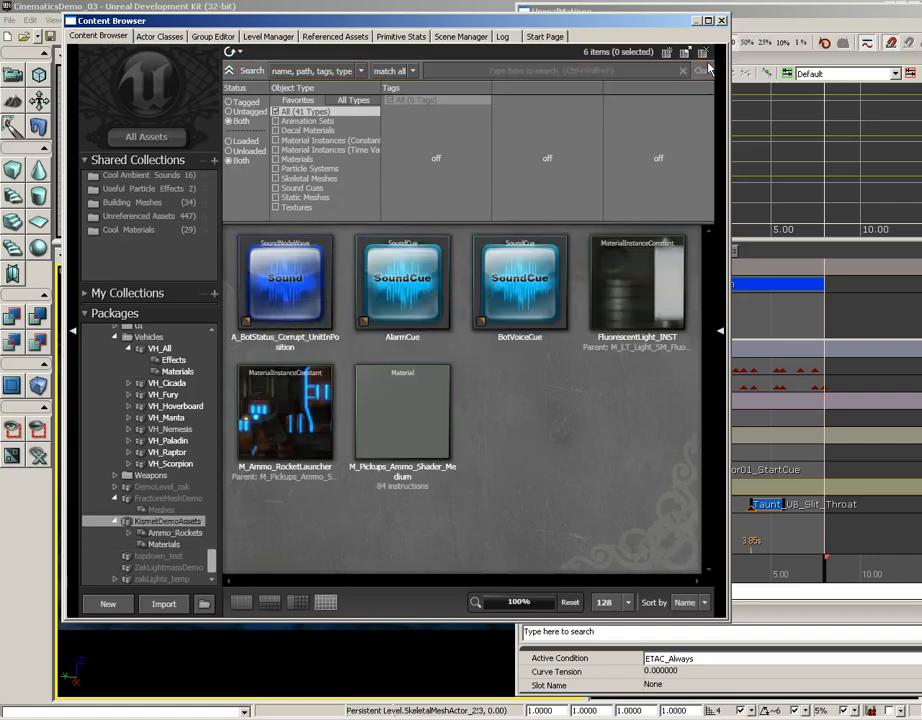
click(537, 316)
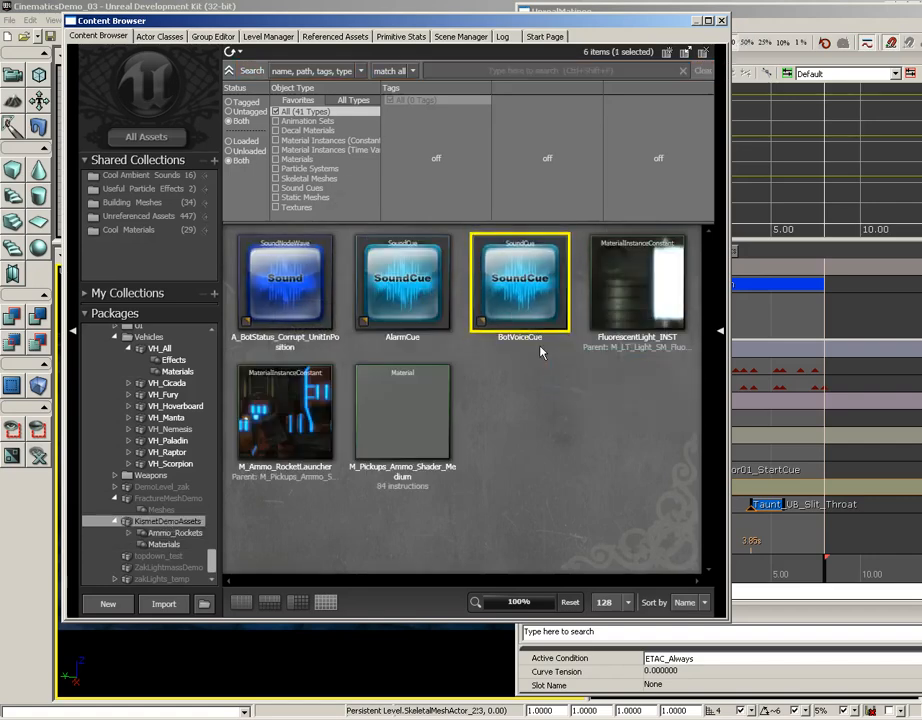
right_click(495, 413)
mouse_move(531, 403)
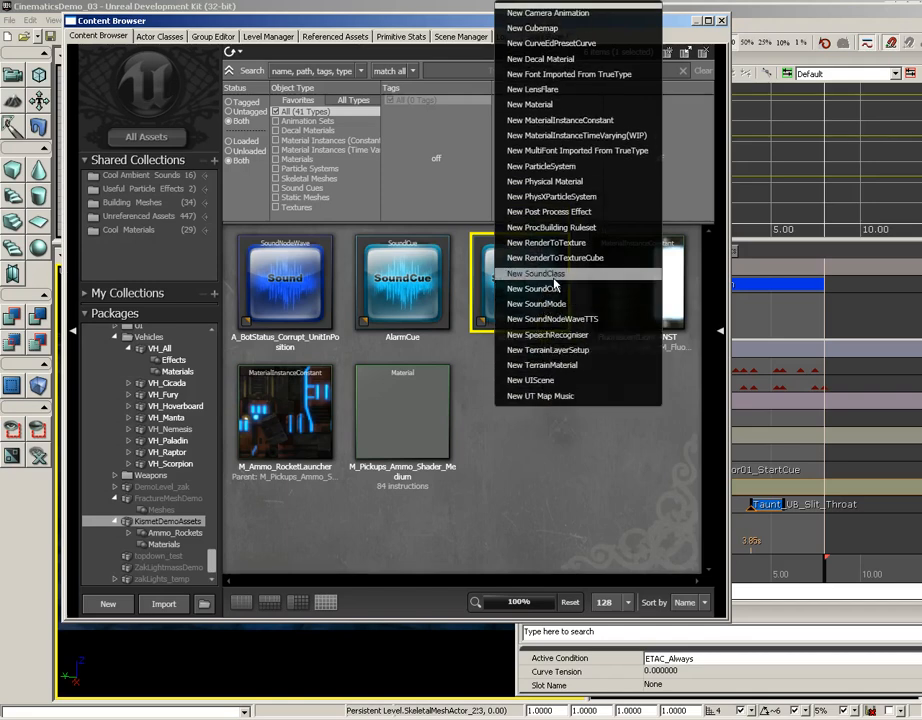
click(543, 483)
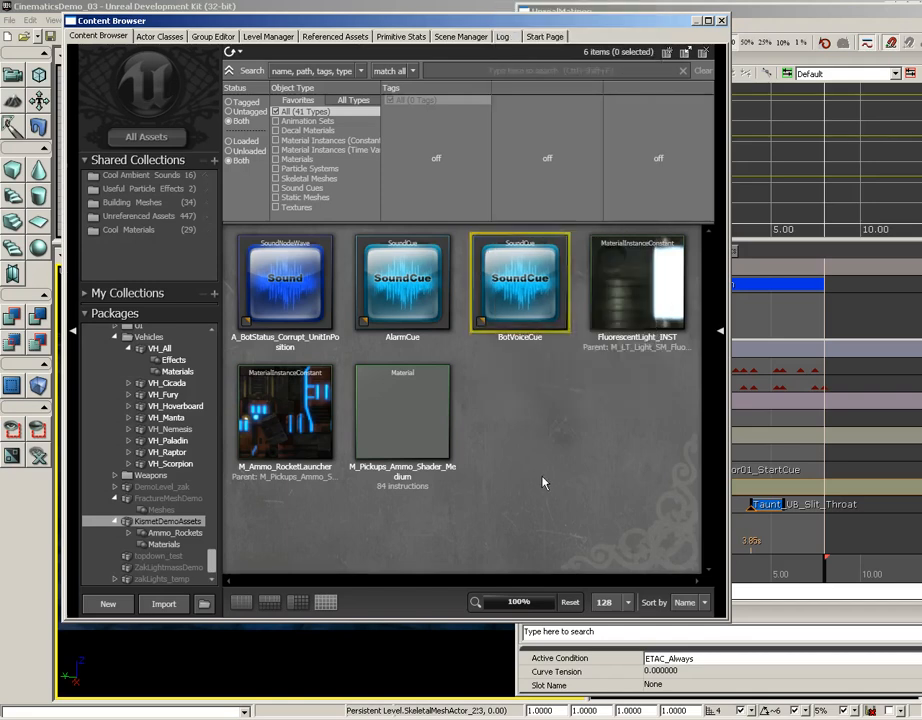
Inspect BotVoiceCue and its A_BotStatus_Corrupt_UnitInPosition wave node in the Sound Cue Editor, and close the editor.
click(507, 285)
right_click(507, 285)
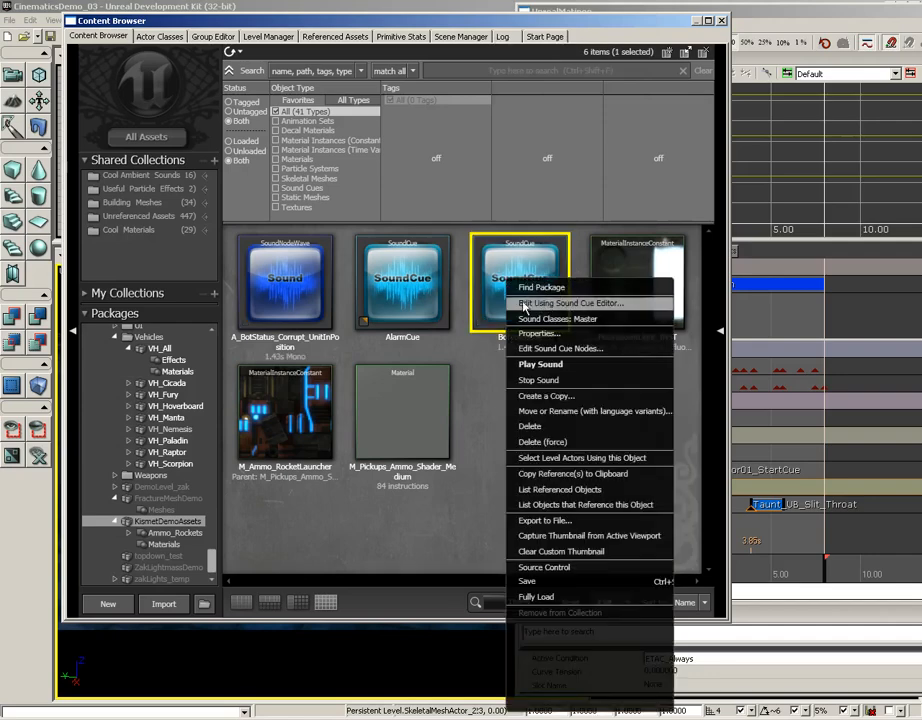
click(538, 306)
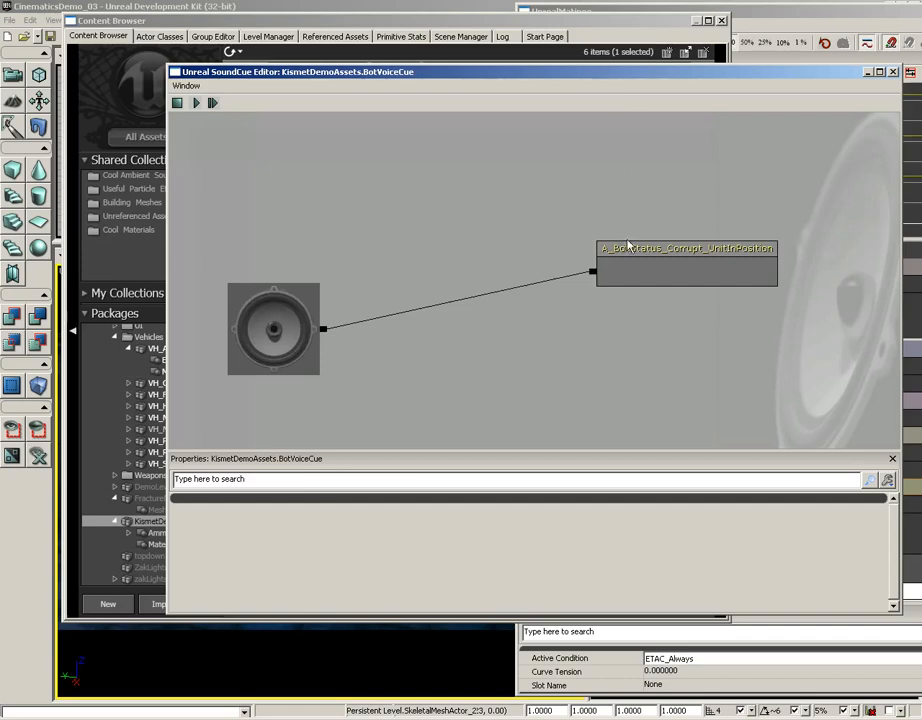
right_click(617, 183)
click(595, 148)
click(650, 252)
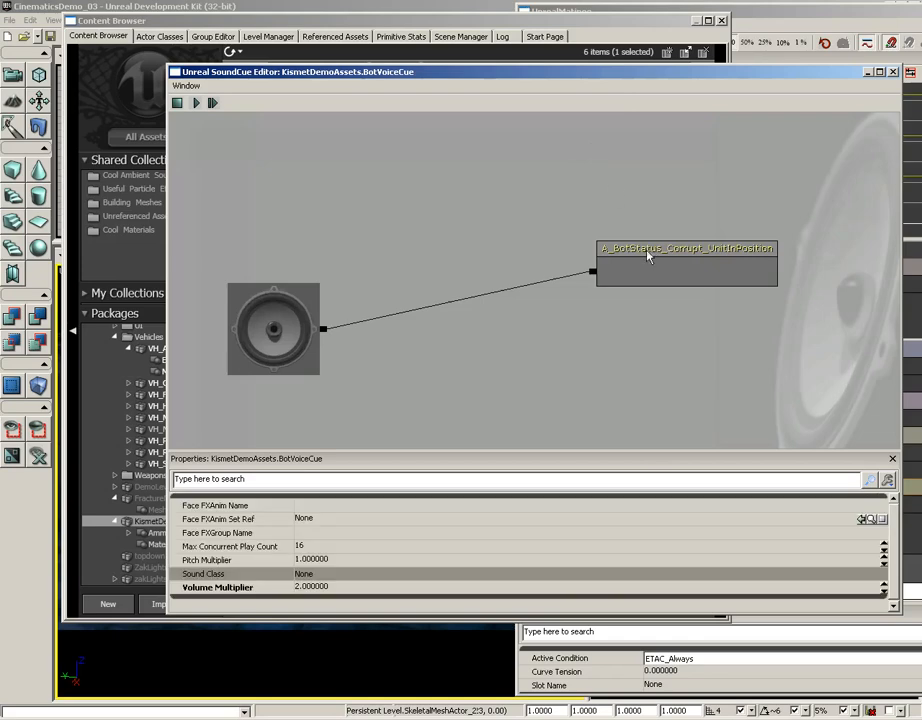
click(606, 278)
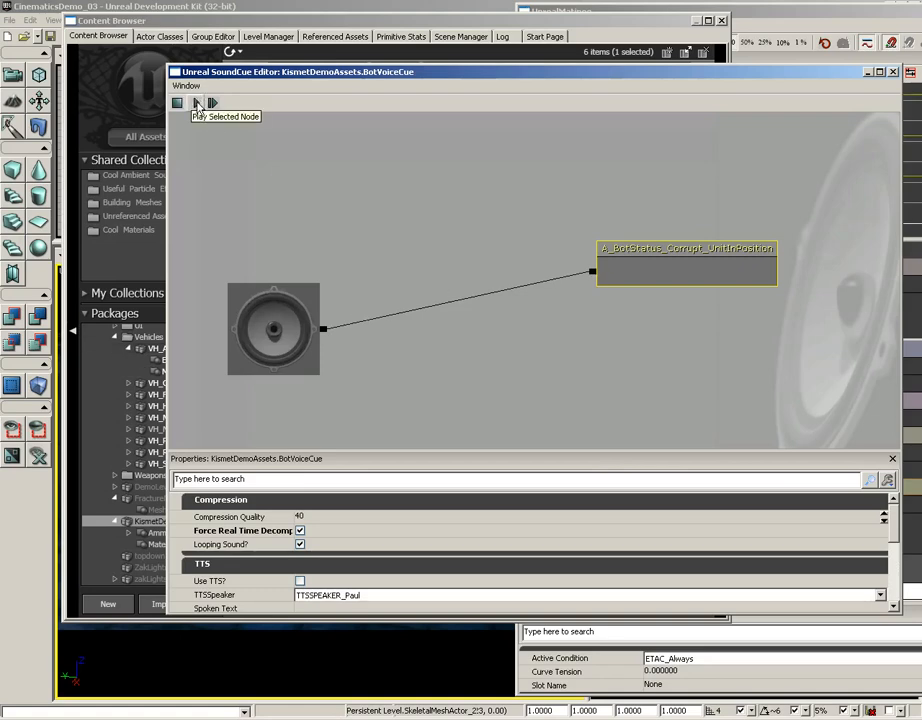
click(893, 72)
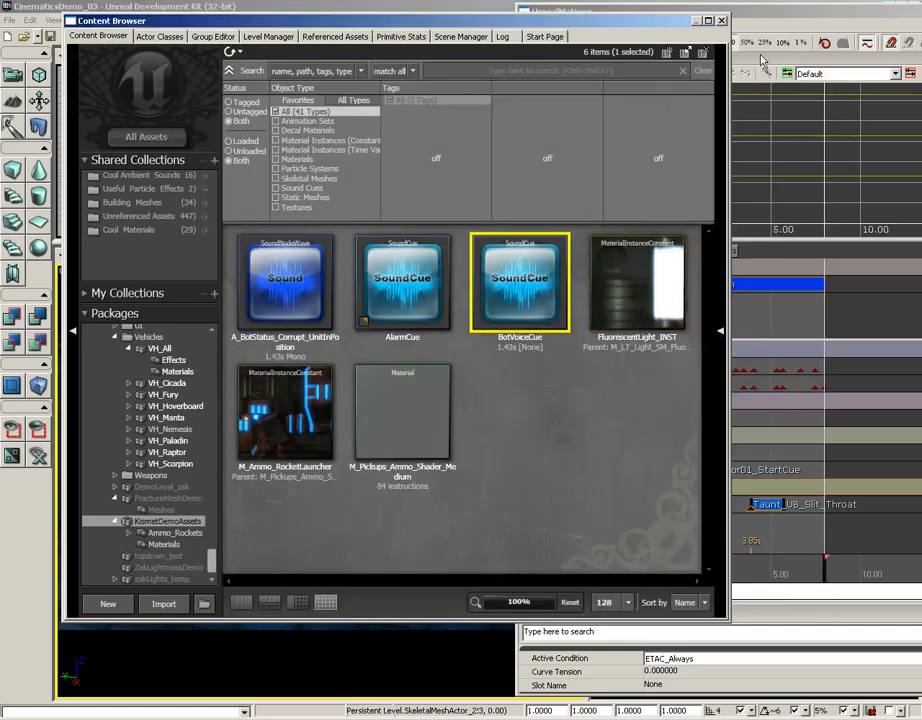
Close the Content Browser, scrub the Matinee to about 3.6 seconds and add a sound track to the EnemyRobot group.
click(721, 21)
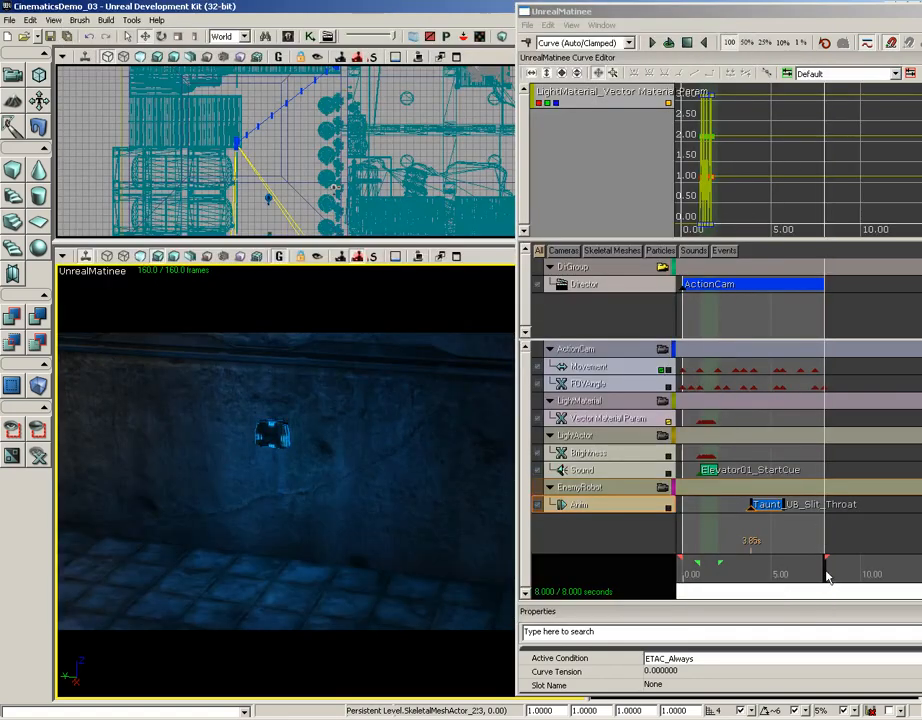
drag(826, 576, 748, 576)
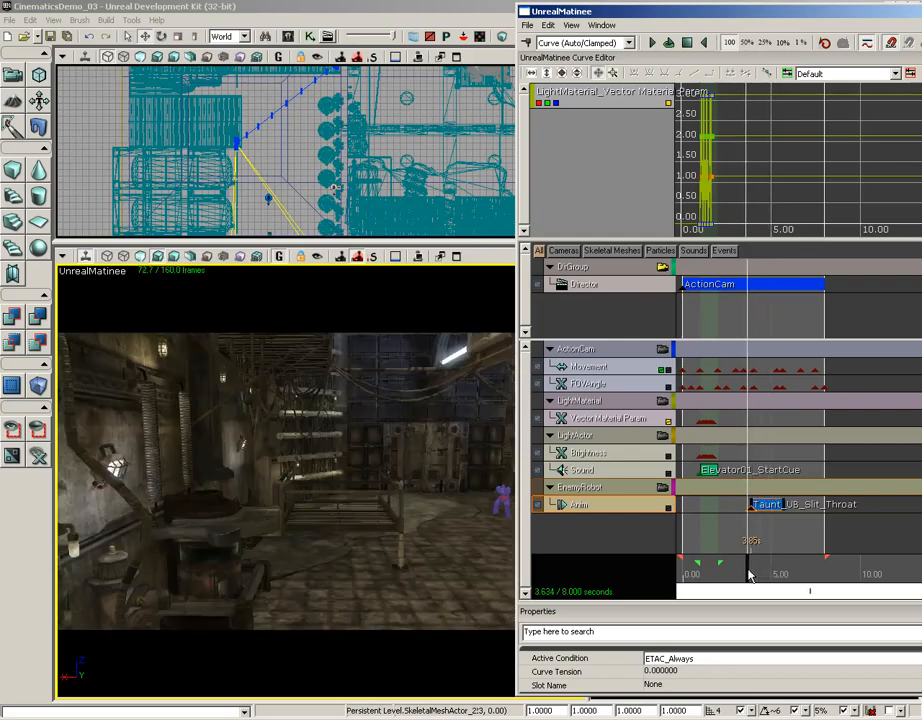
click(598, 493)
right_click(598, 493)
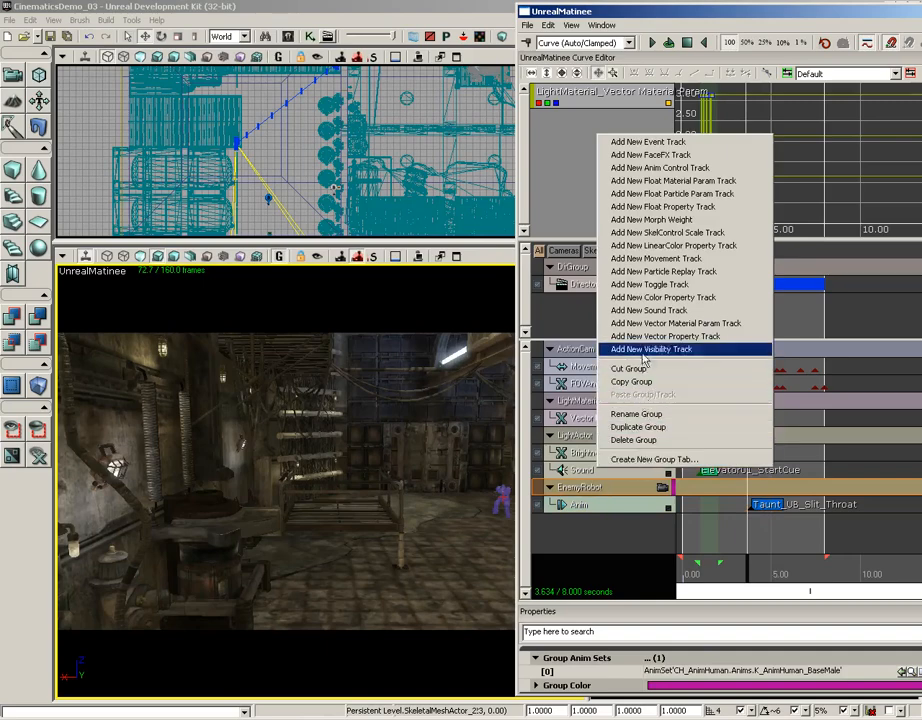
click(645, 310)
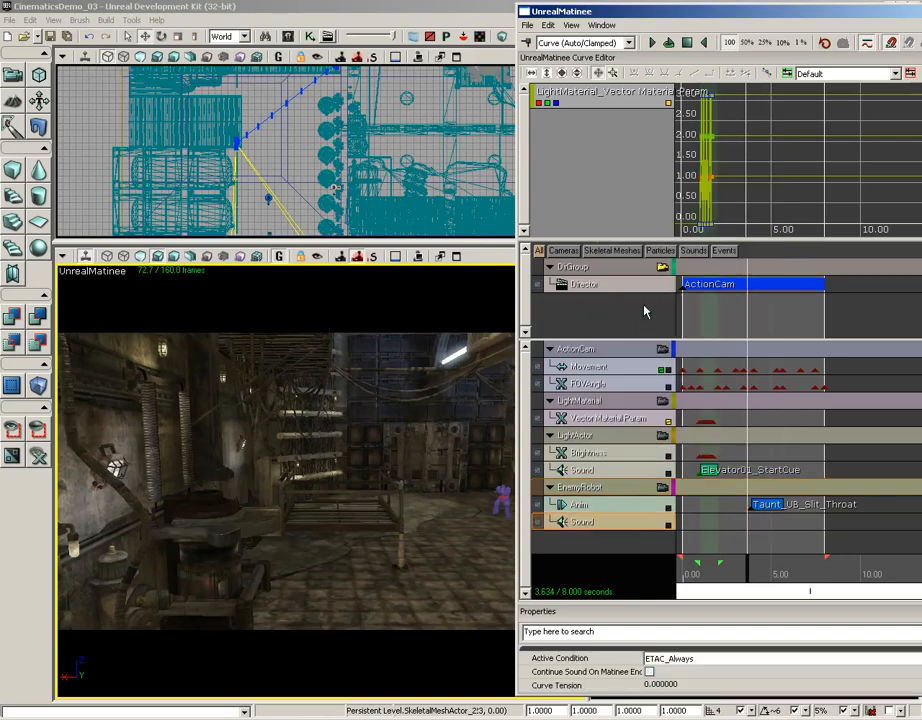
Add a BotVoiceCue key at 3.90 seconds on the EnemyRobot Sound track.
click(751, 572)
drag(751, 567, 753, 567)
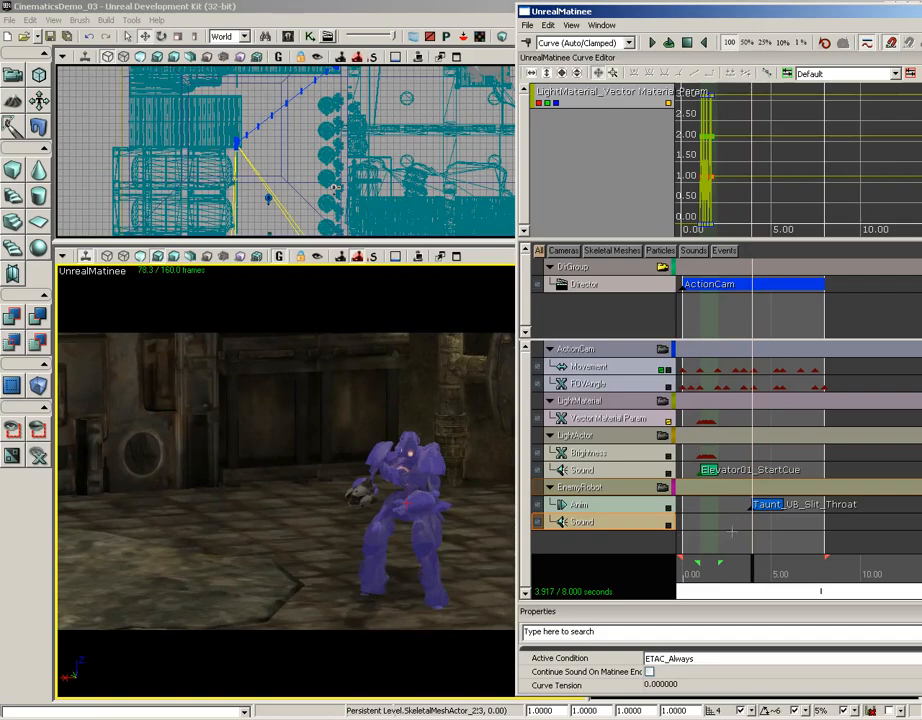
key(Return)
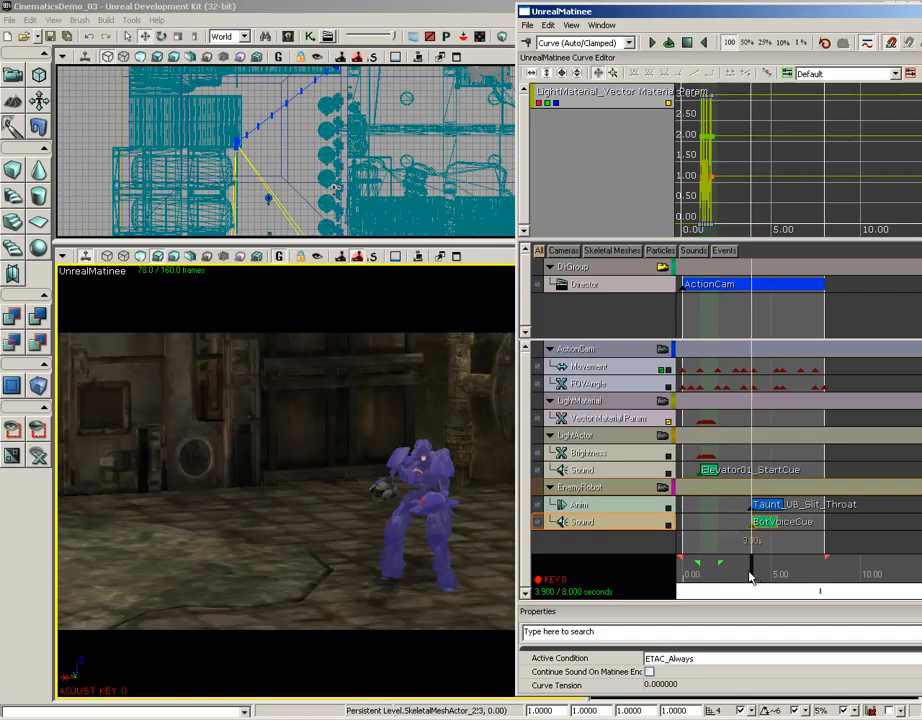
Rewind the cinematic and play it through from the start to check the robot's taunt and voice.
drag(751, 578, 699, 568)
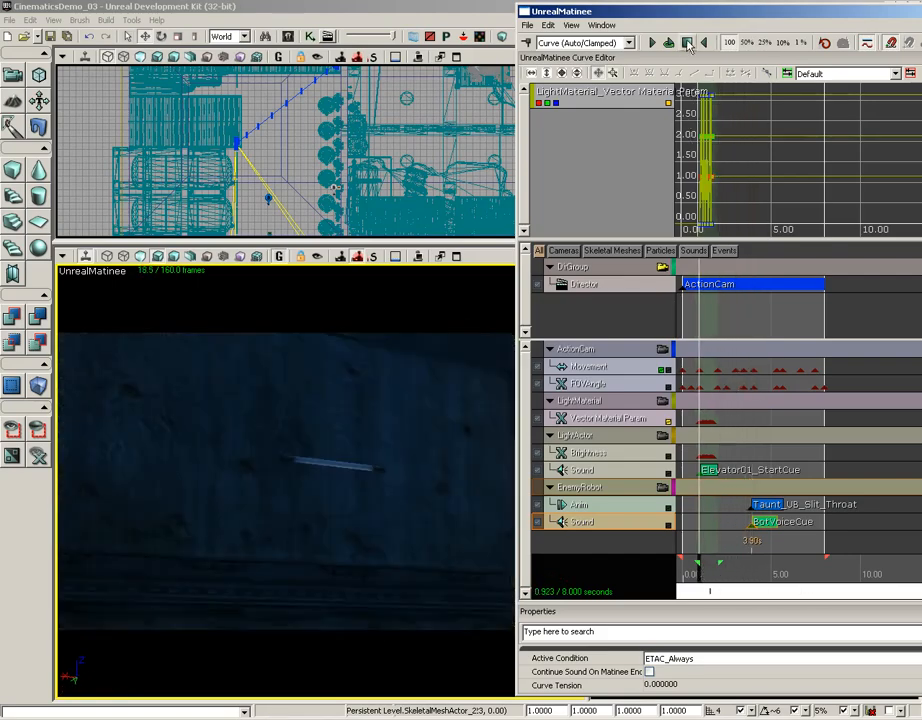
click(687, 44)
click(652, 44)
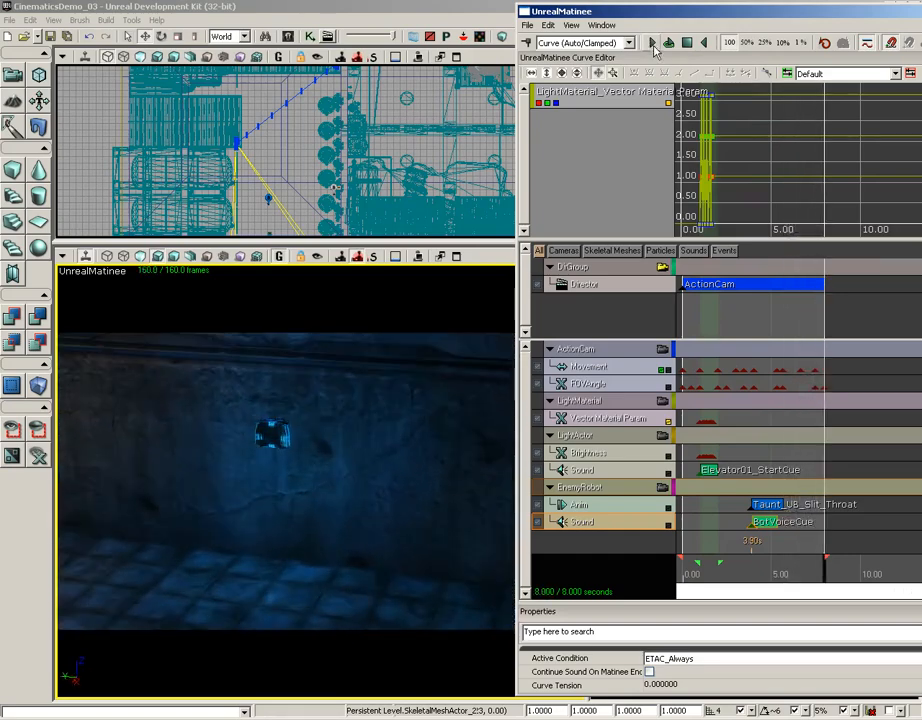
Reset the cinematic to 0 seconds and close the Matinee editor.
click(688, 44)
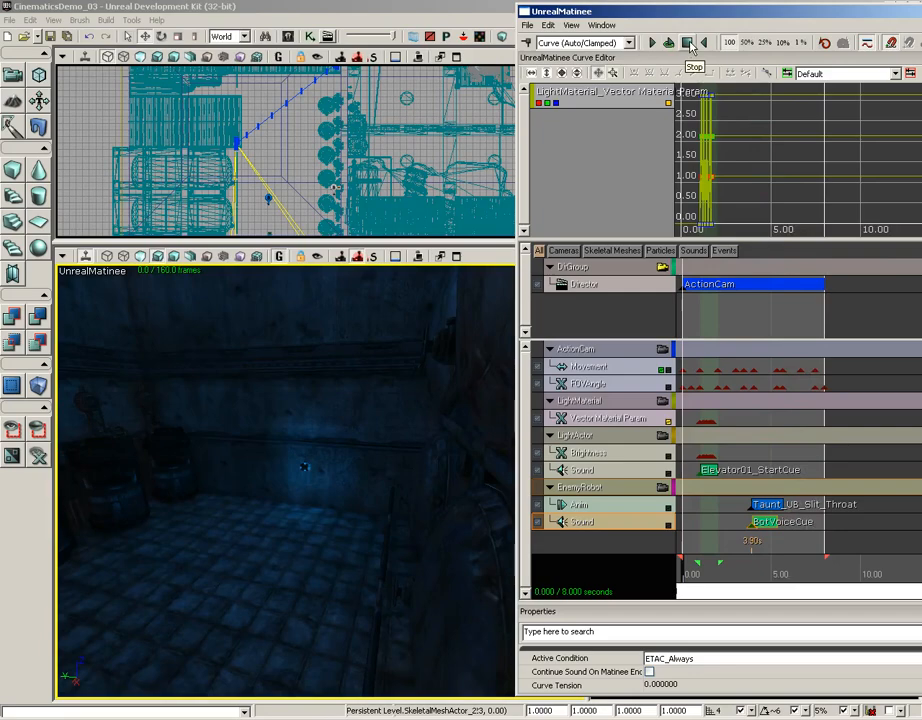
drag(702, 14, 475, 14)
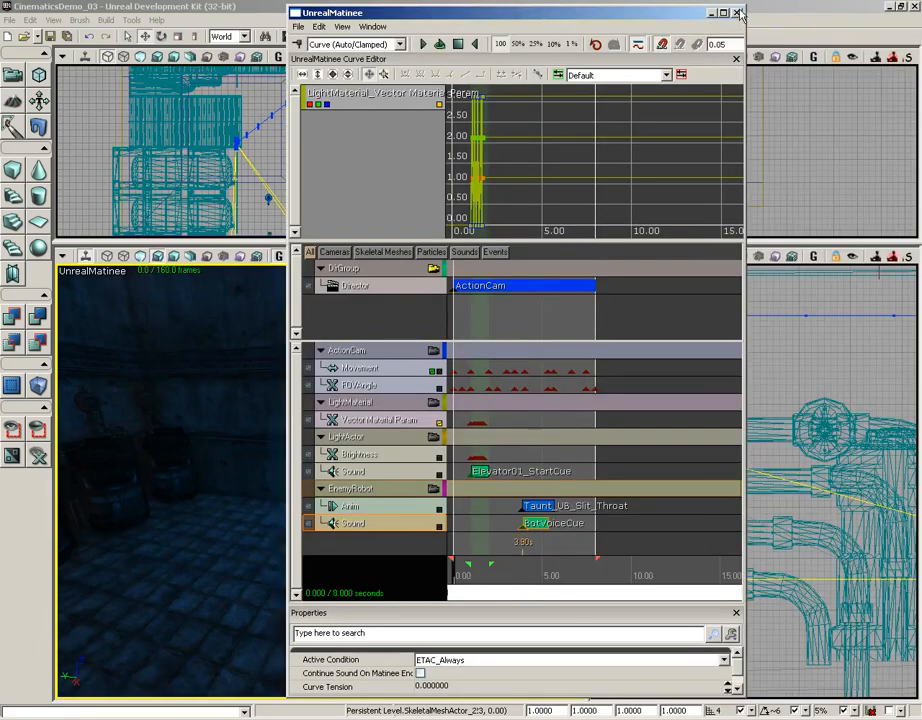
click(737, 13)
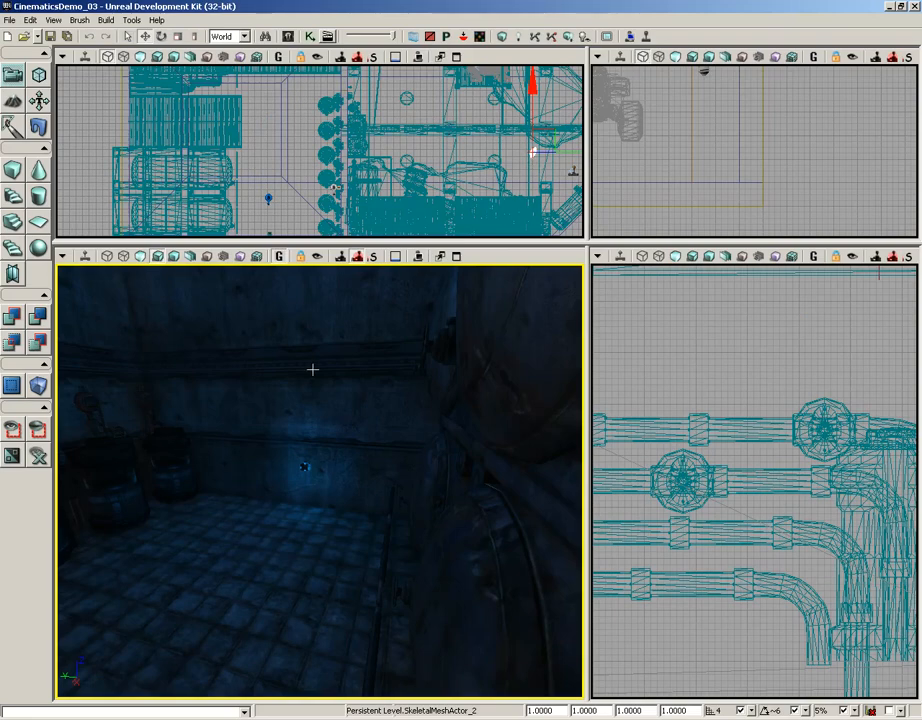